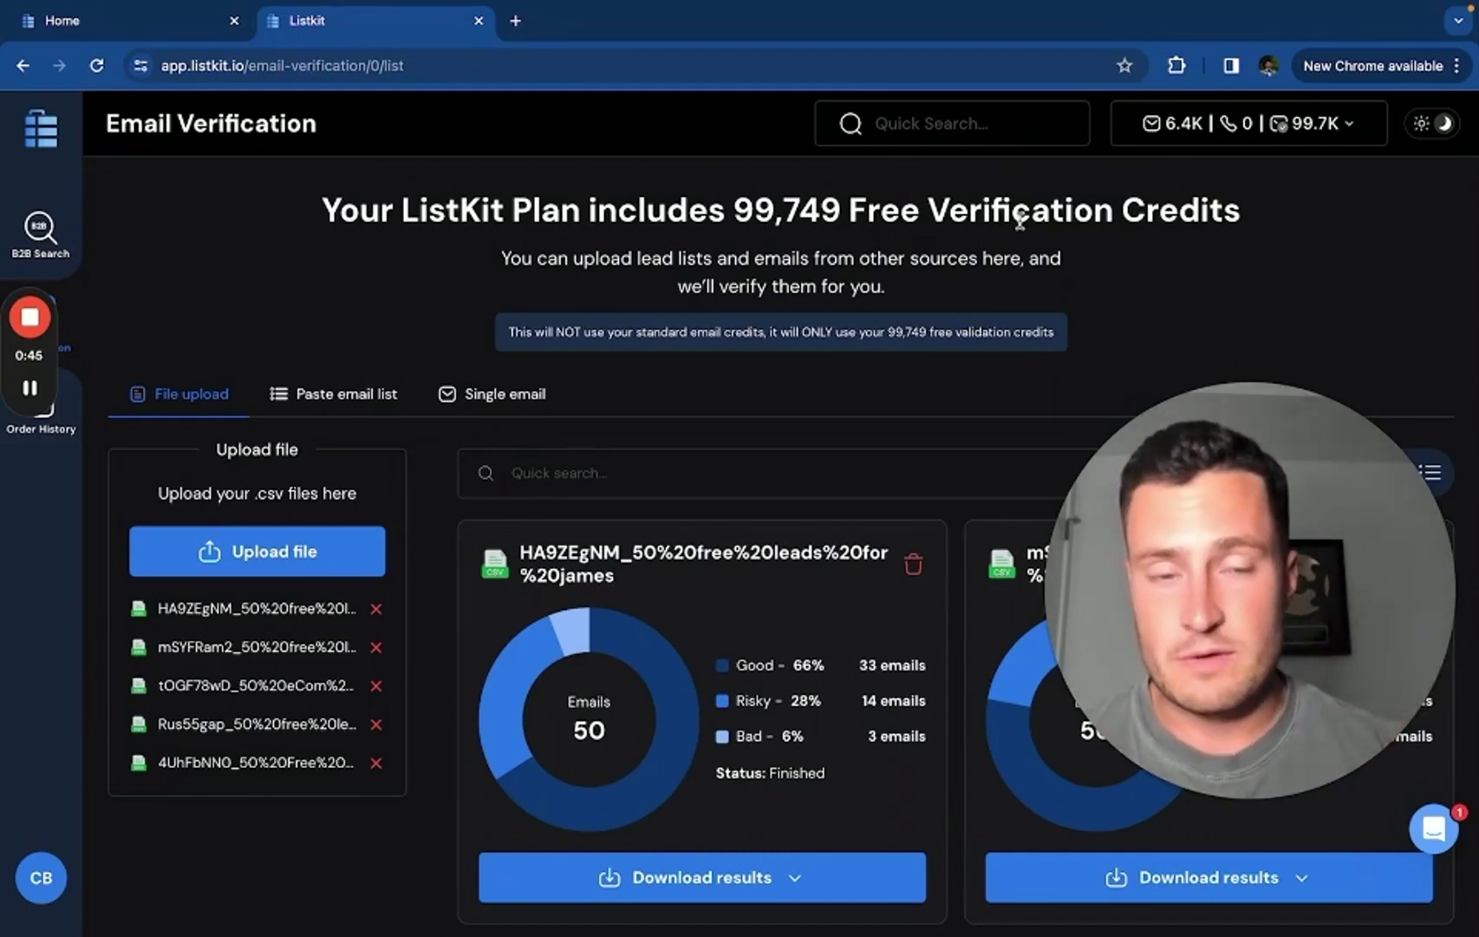
Highlight the 99,749 Free Verification Credits figure in the page heading.
{"action": "left_click_drag", "start_coordinate": [322, 212], "coordinate": [1290, 274]}
{"action": "left_click", "coordinate": [1088, 279]}
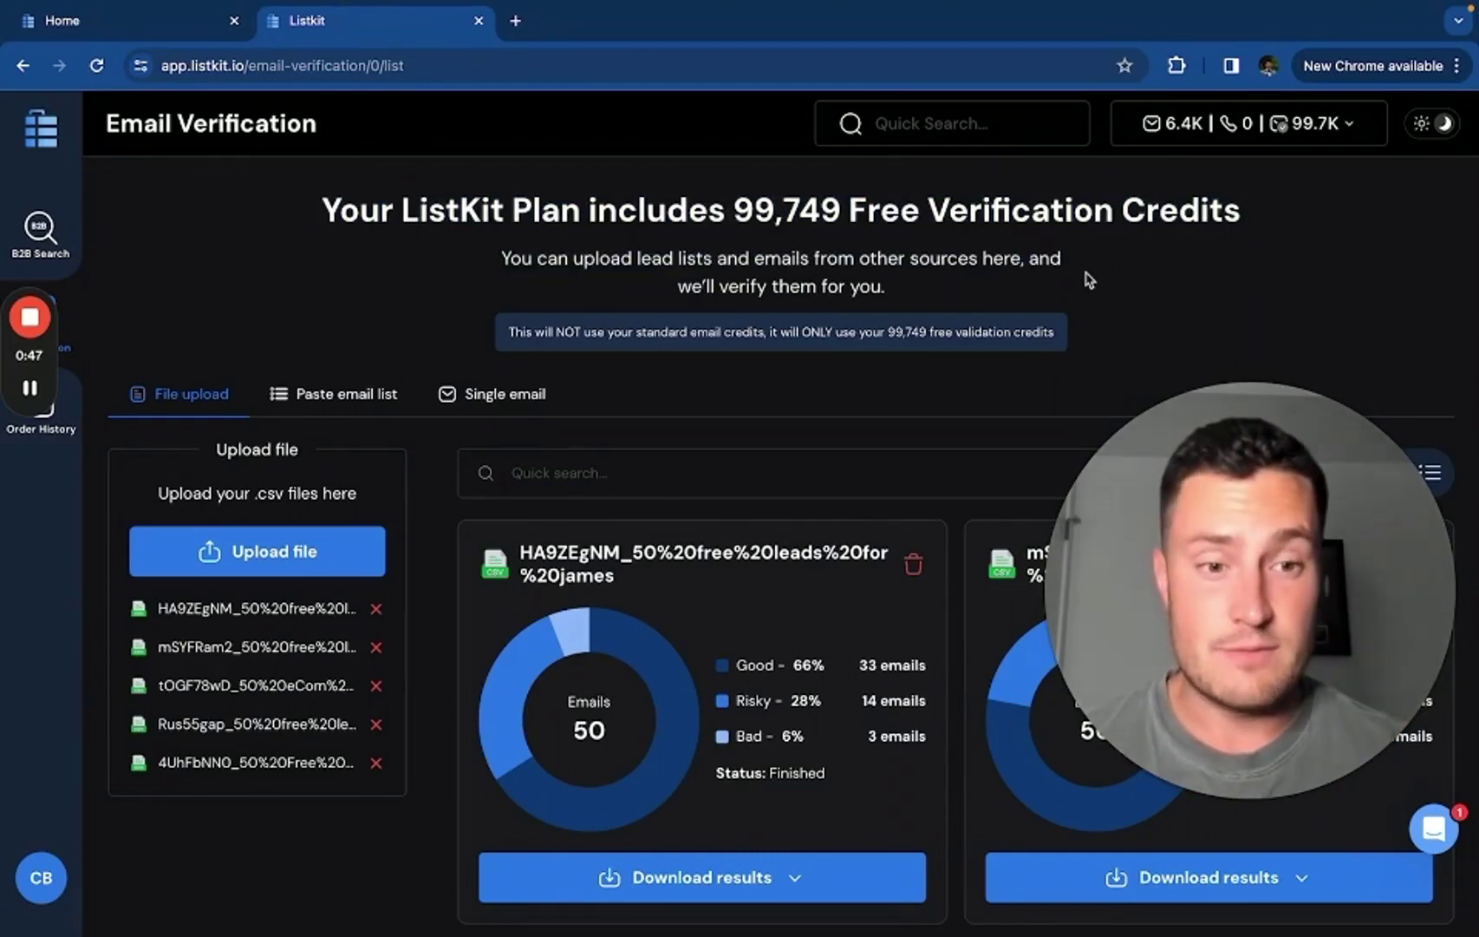
{"action": "left_click_drag", "start_coordinate": [851, 212], "coordinate": [1251, 225]}
{"action": "left_click", "coordinate": [1267, 230]}
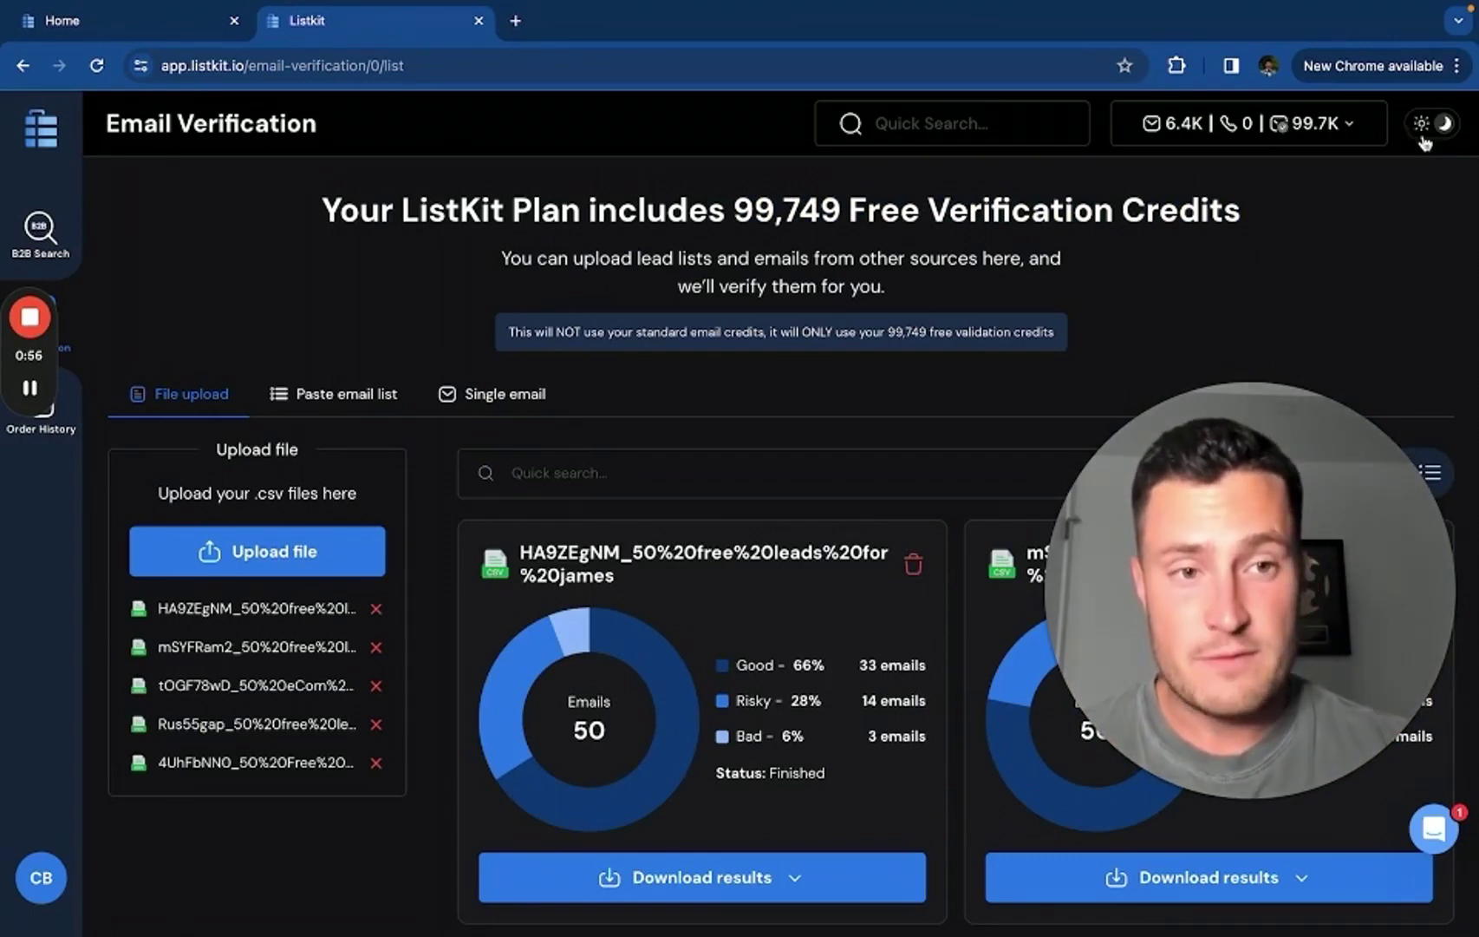
{"action": "left_click_drag", "start_coordinate": [843, 213], "coordinate": [1242, 218]}
{"action": "left_click", "coordinate": [1241, 220]}
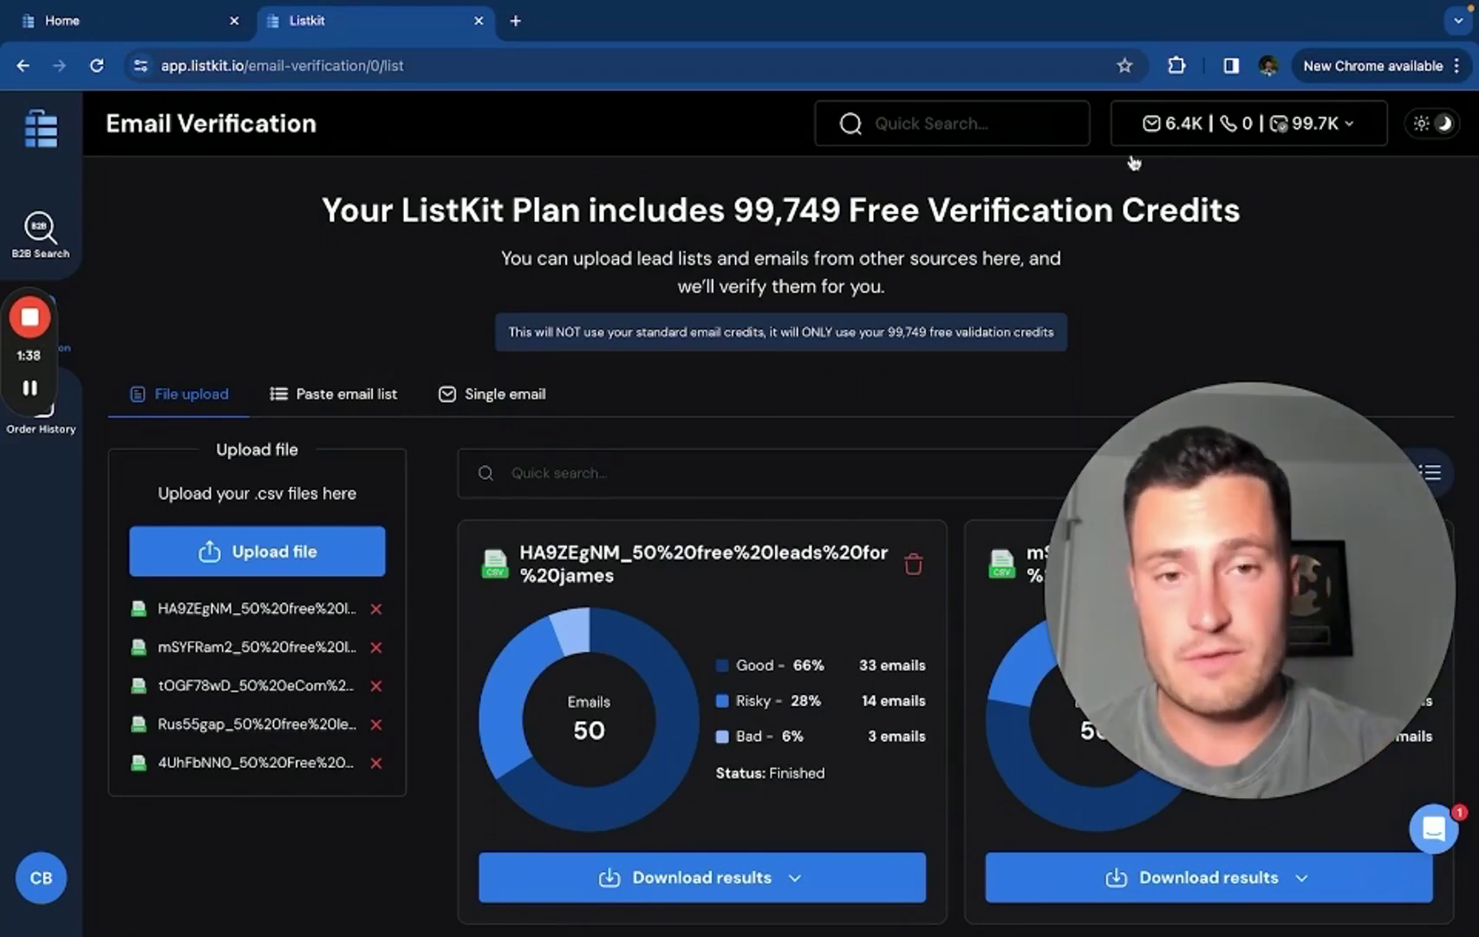
{"action": "left_click_drag", "start_coordinate": [774, 208], "coordinate": [1175, 208]}
{"action": "left_click", "coordinate": [1000, 206]}
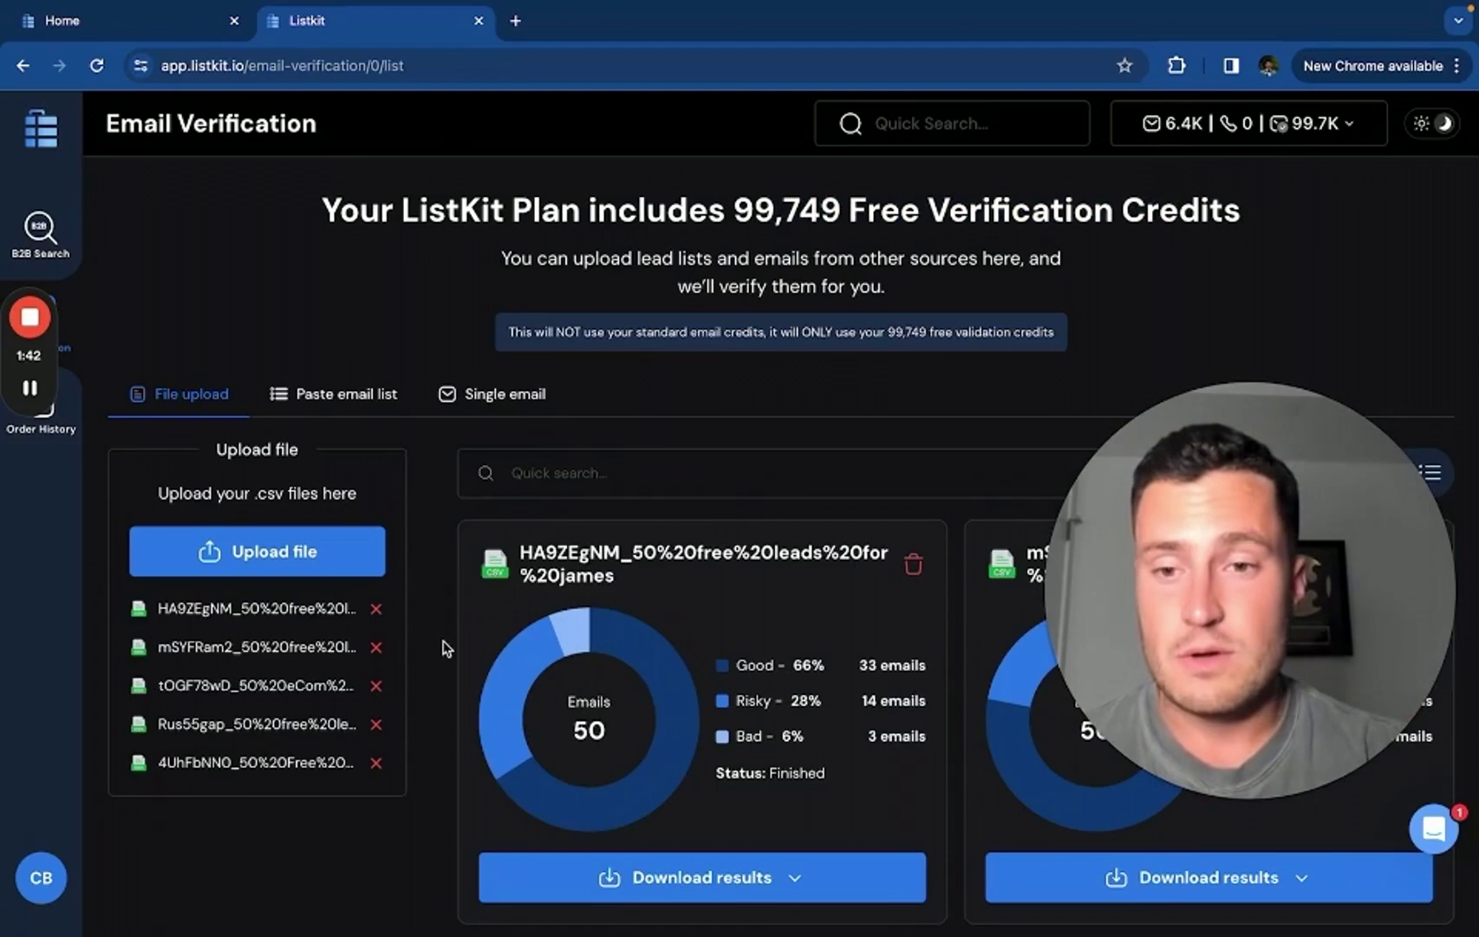
Upload the 50 free leads CSV file from Documents.
{"action": "left_click", "coordinate": [298, 556]}
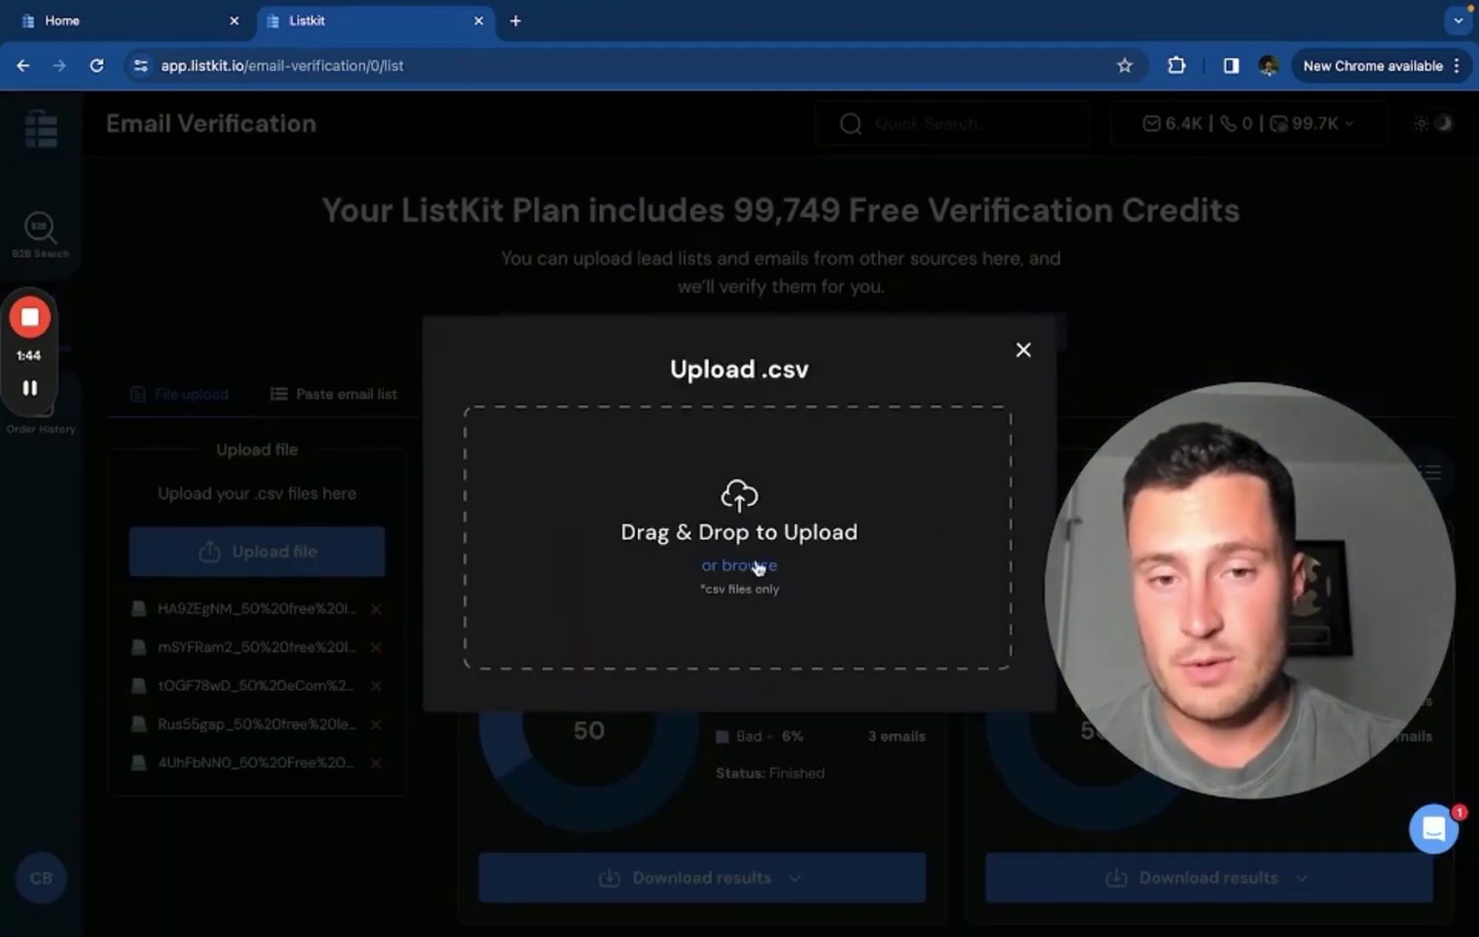
{"action": "left_click", "coordinate": [860, 497]}
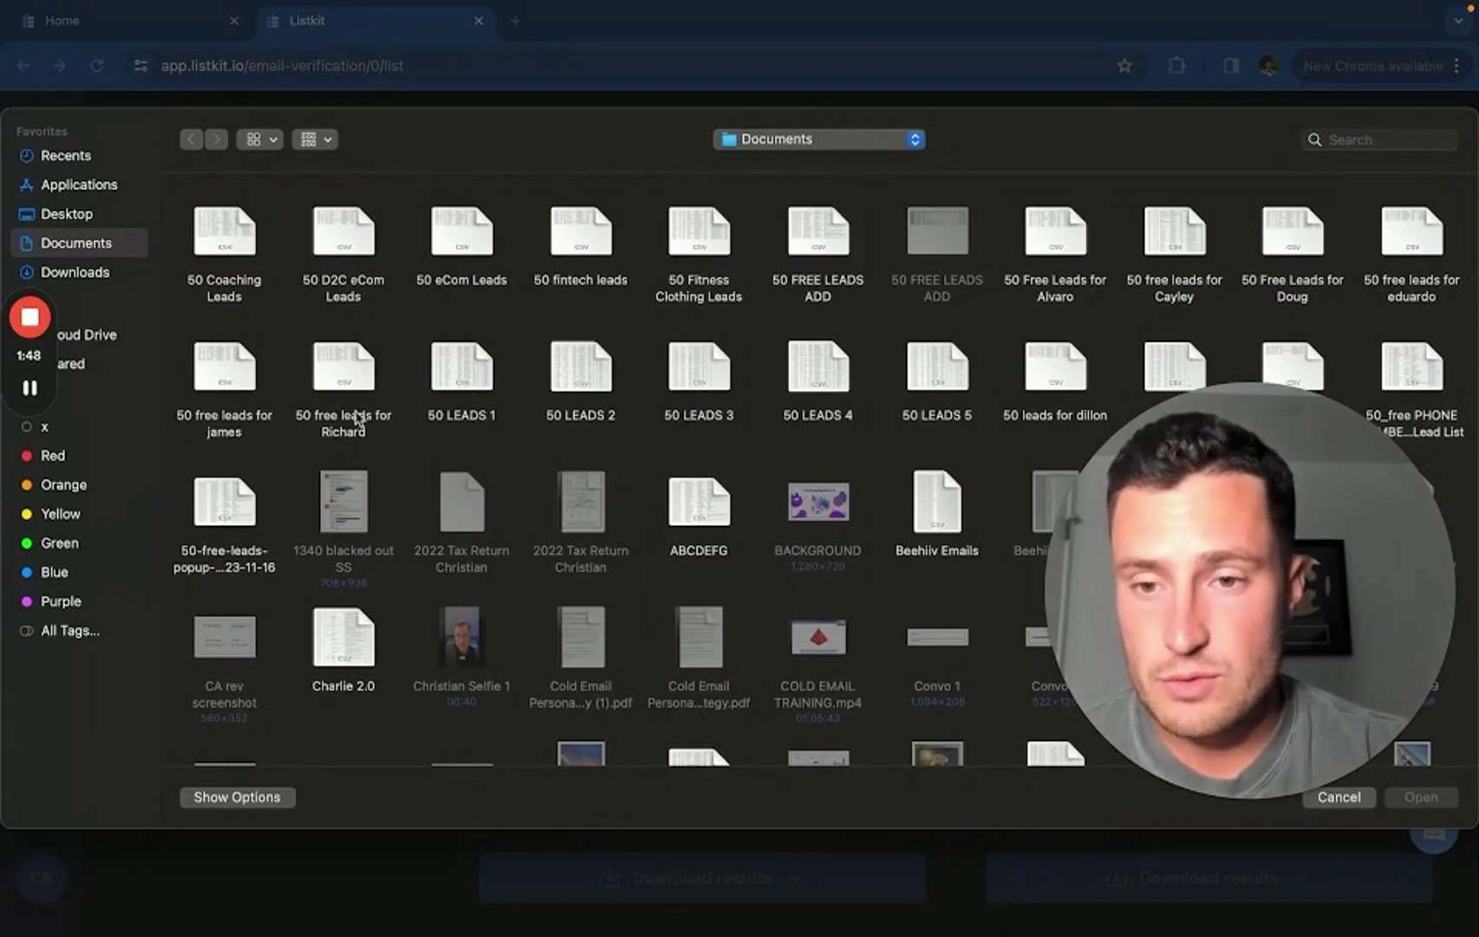
{"action": "left_click", "coordinate": [334, 377]}
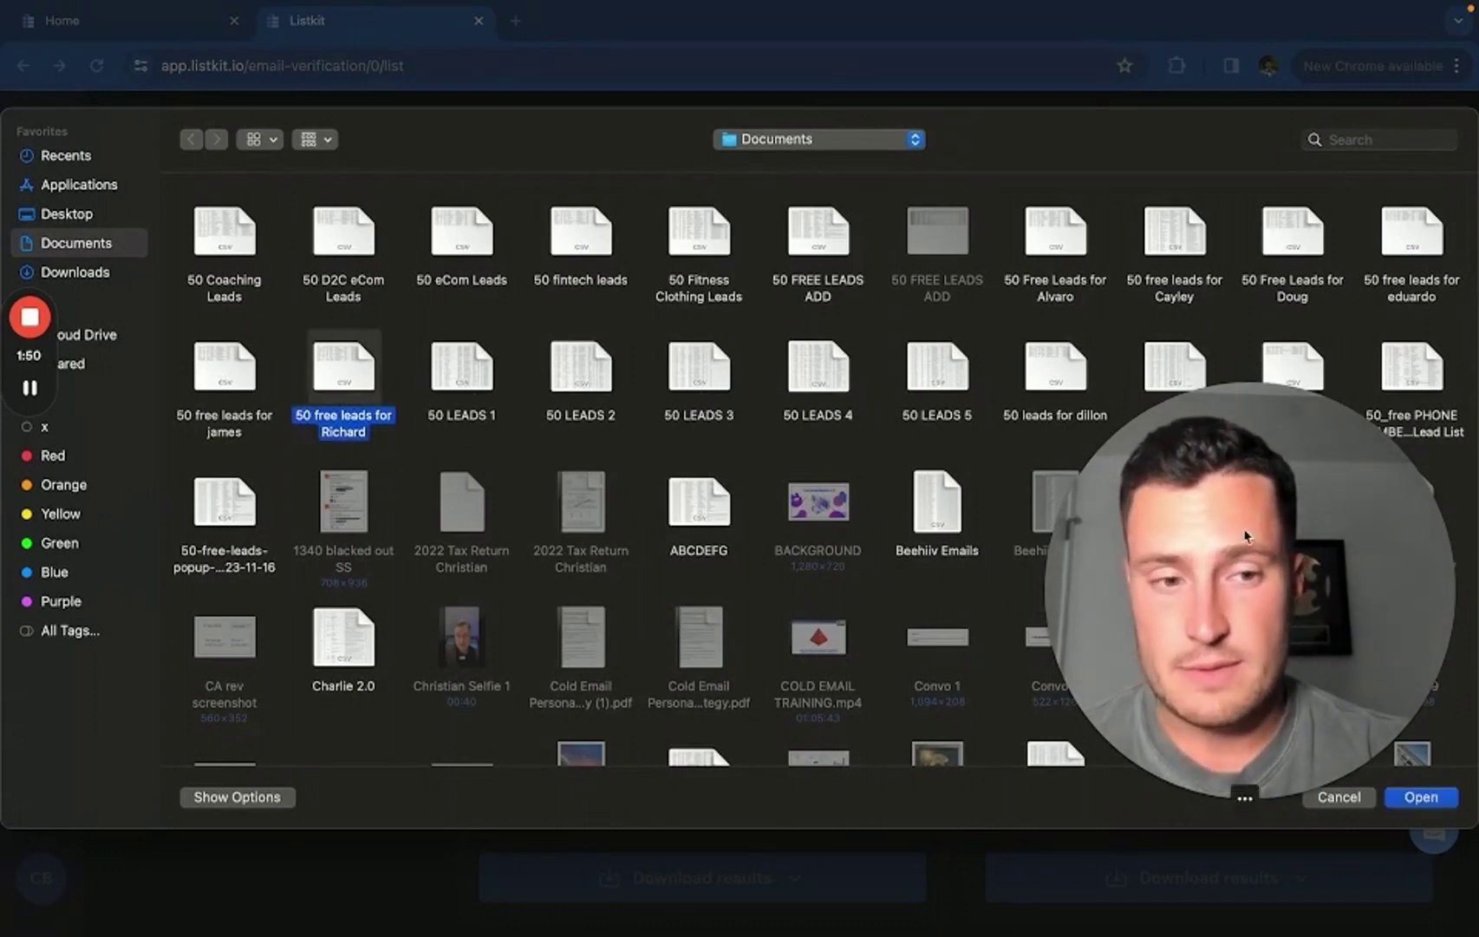
{"action": "left_click", "coordinate": [1415, 797]}
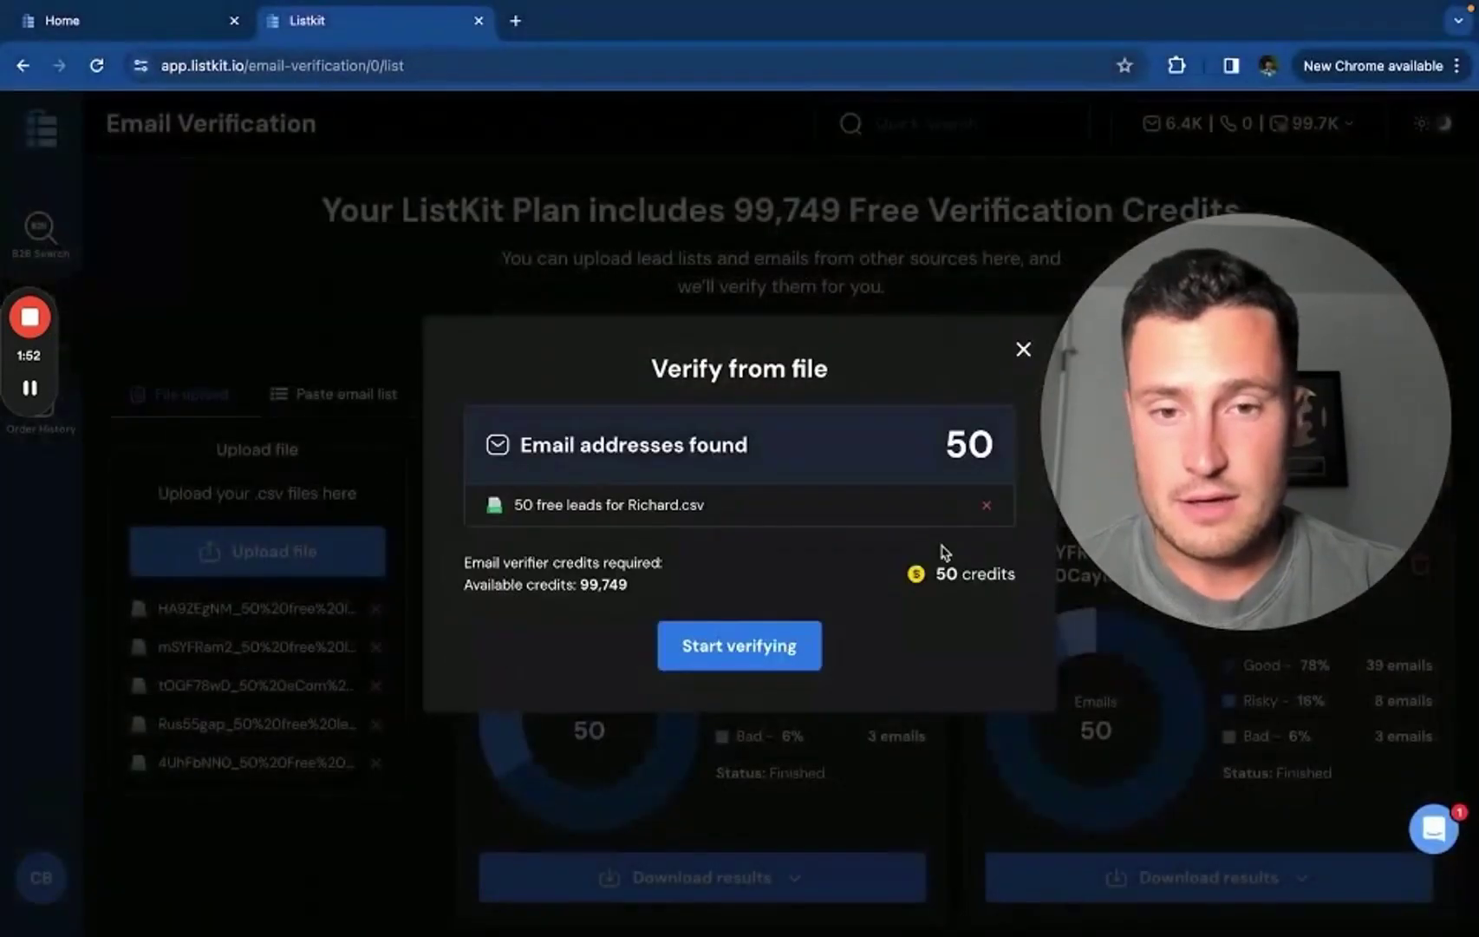
Start verifying the 50 uploaded emails and return to the upload results.
{"action": "left_click", "coordinate": [789, 639]}
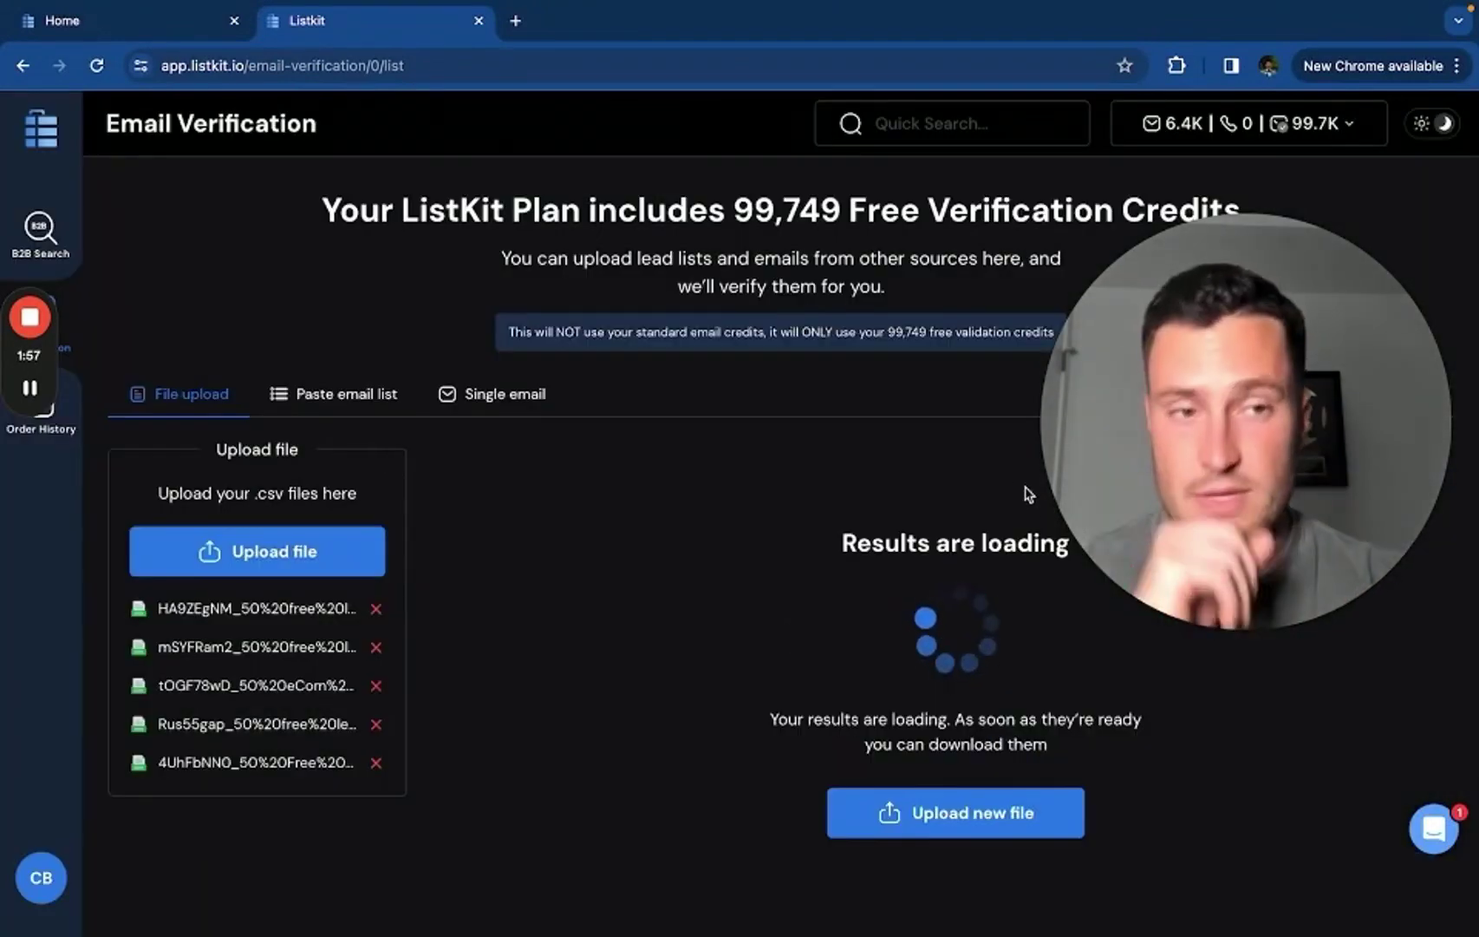
{"action": "scroll", "coordinate": [1217, 526], "scroll_direction": "down", "scroll_amount": 2}
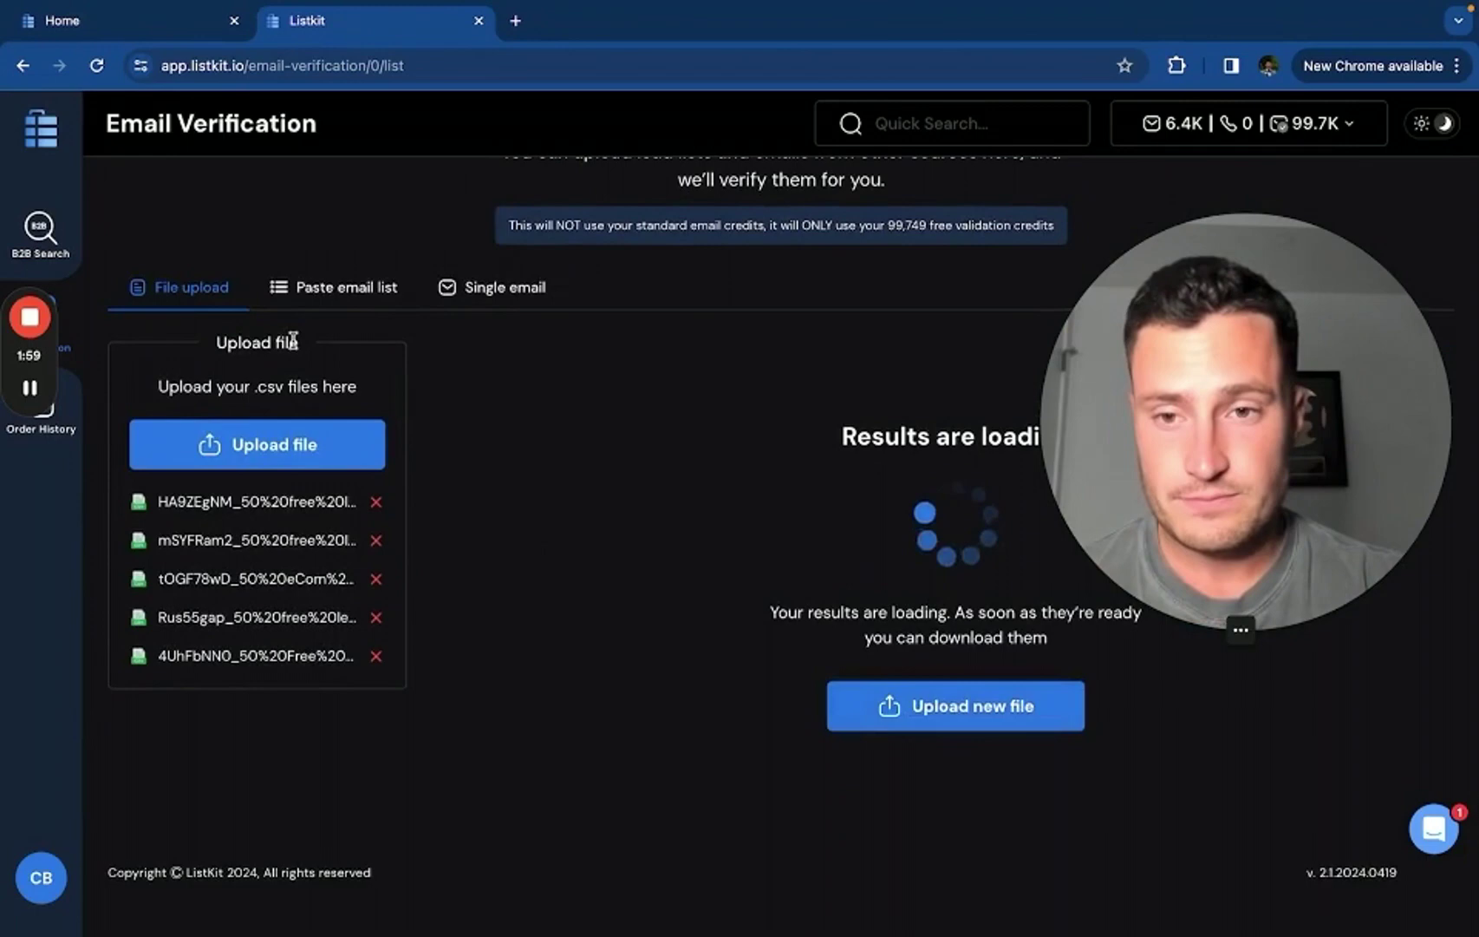
{"action": "left_click", "coordinate": [320, 290]}
{"action": "left_click", "coordinate": [191, 287]}
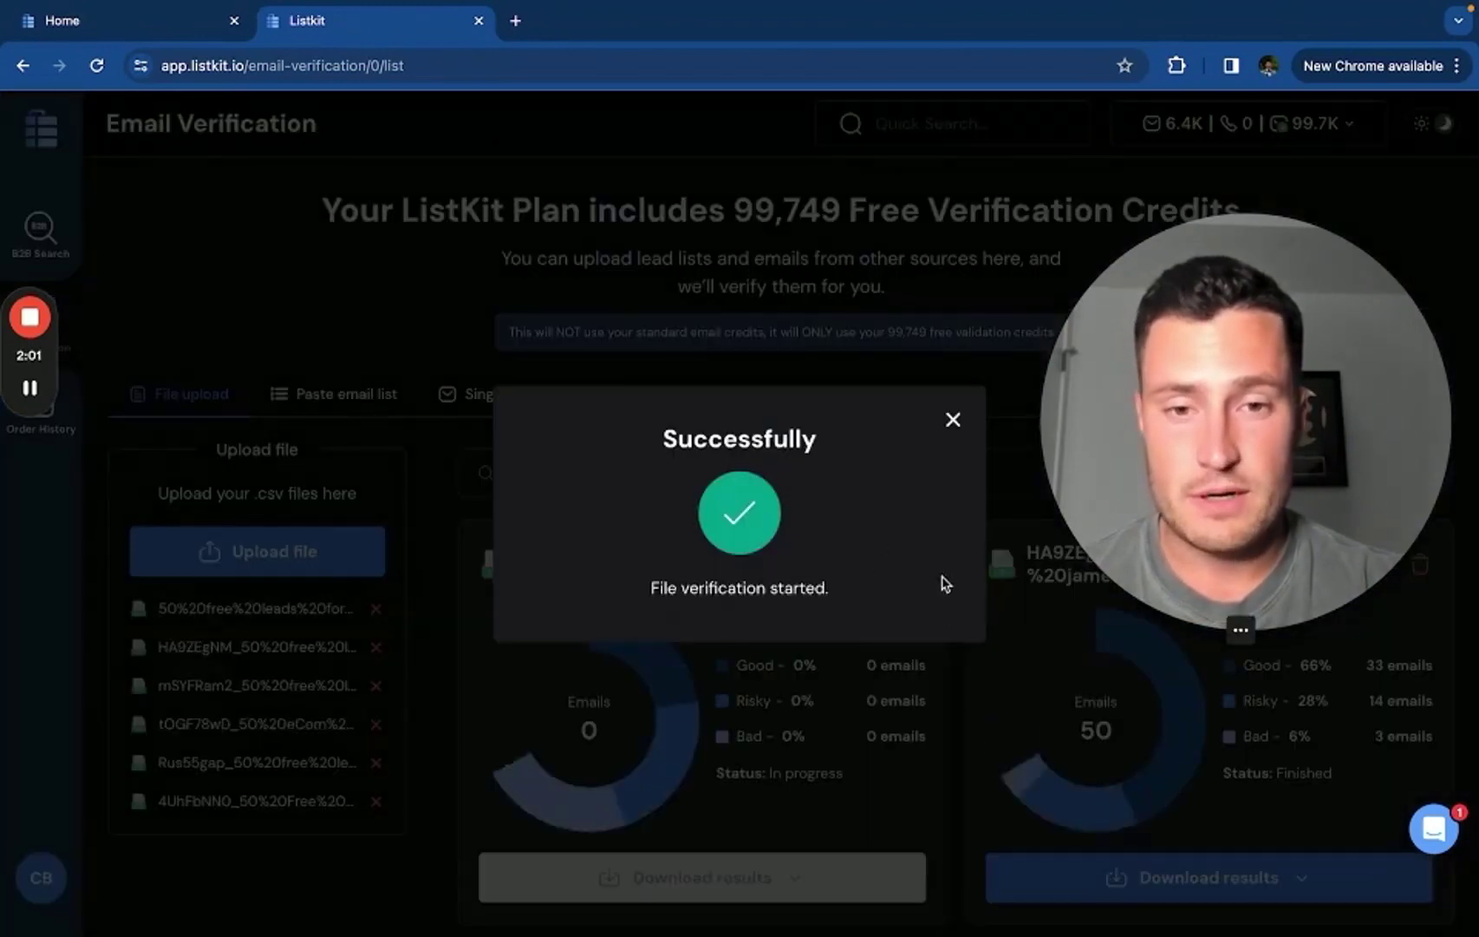
Dismiss the started popup and show download options for the 78% good list (39 good, 8 risky, 3 bad).
{"action": "left_click", "coordinate": [953, 421]}
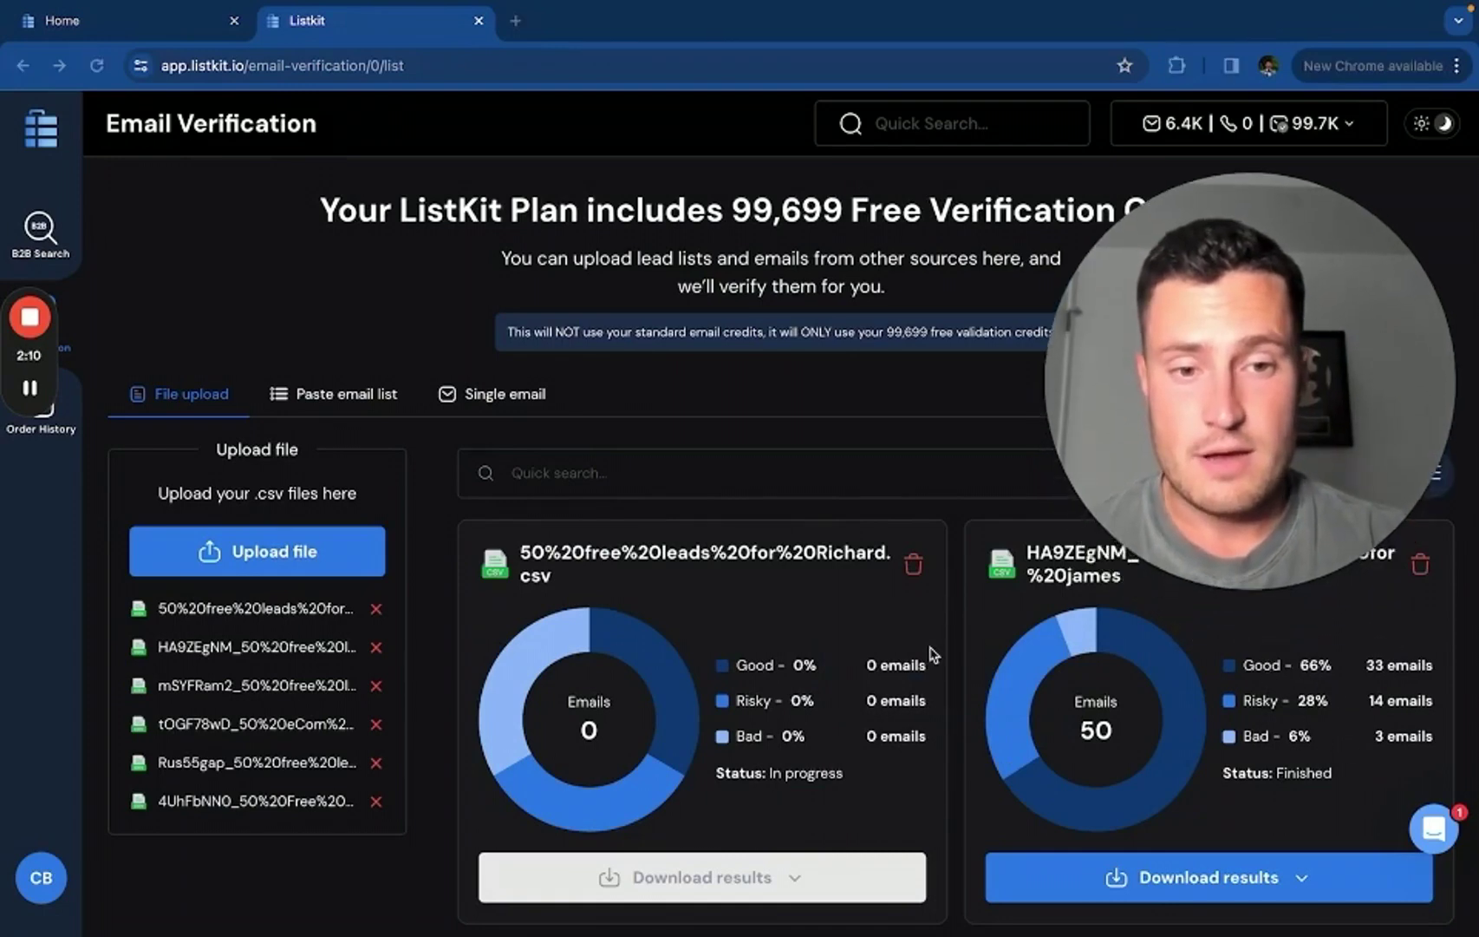
{"action": "scroll", "coordinate": [932, 654], "scroll_direction": "down", "scroll_amount": 5}
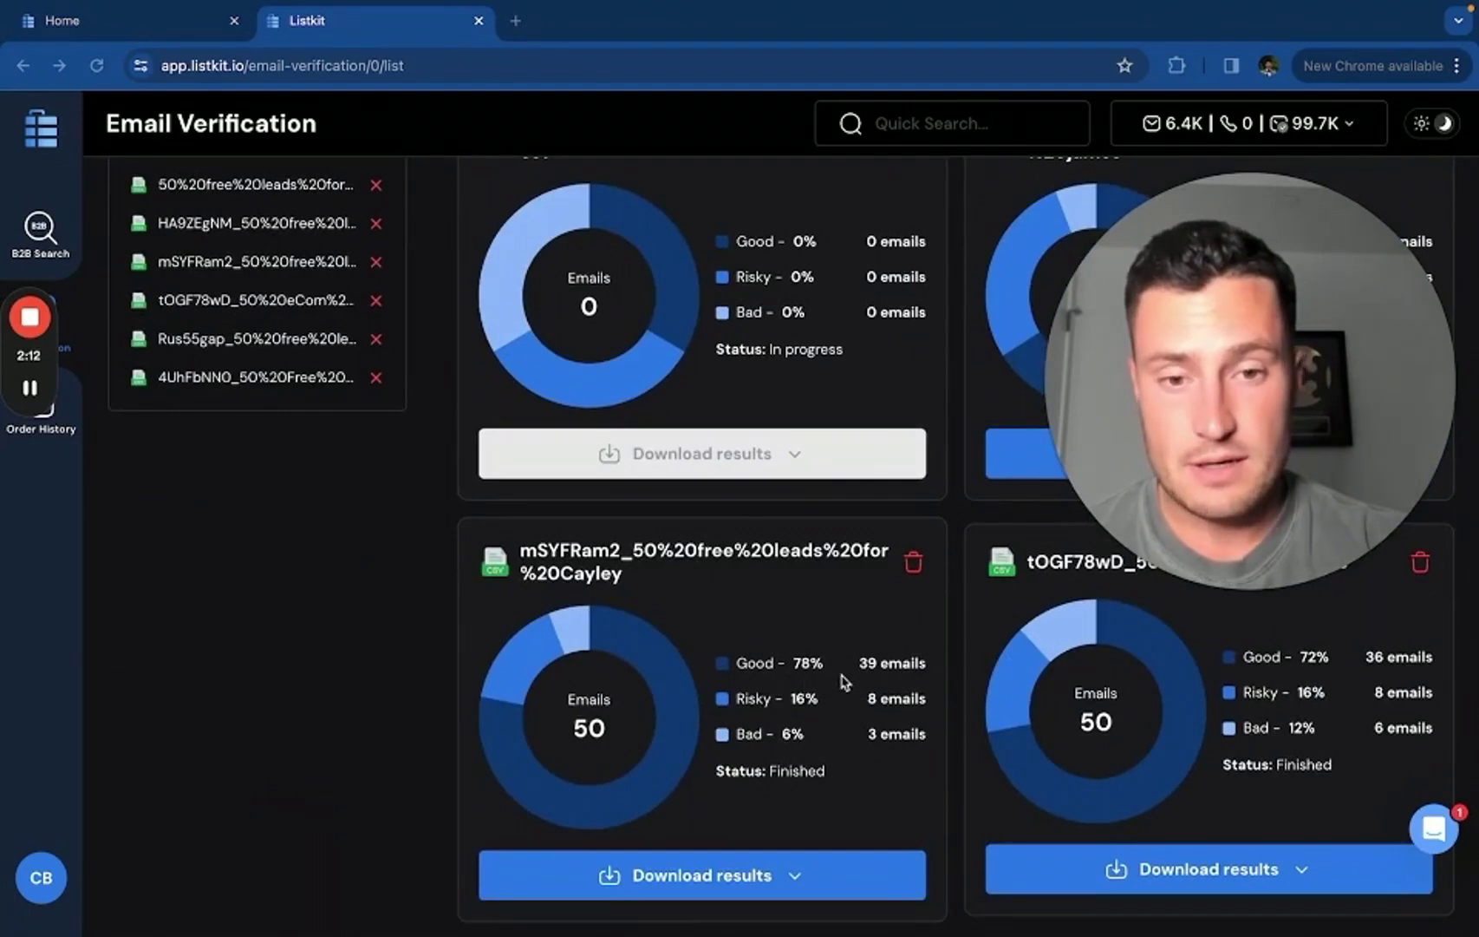
{"action": "left_click_drag", "start_coordinate": [756, 667], "coordinate": [898, 707]}
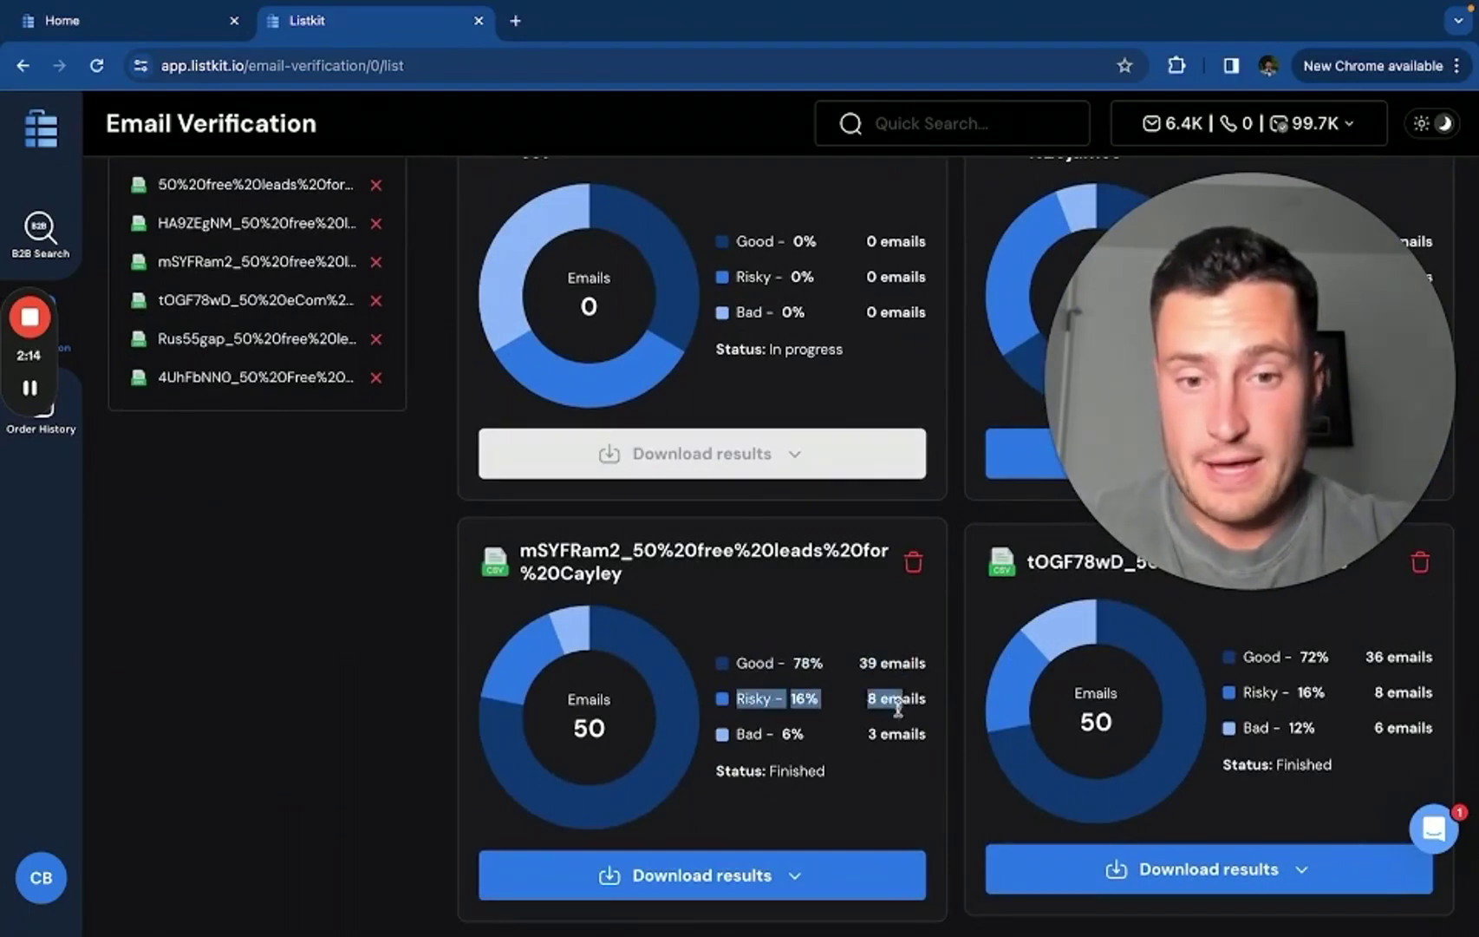
{"action": "left_click", "coordinate": [899, 706]}
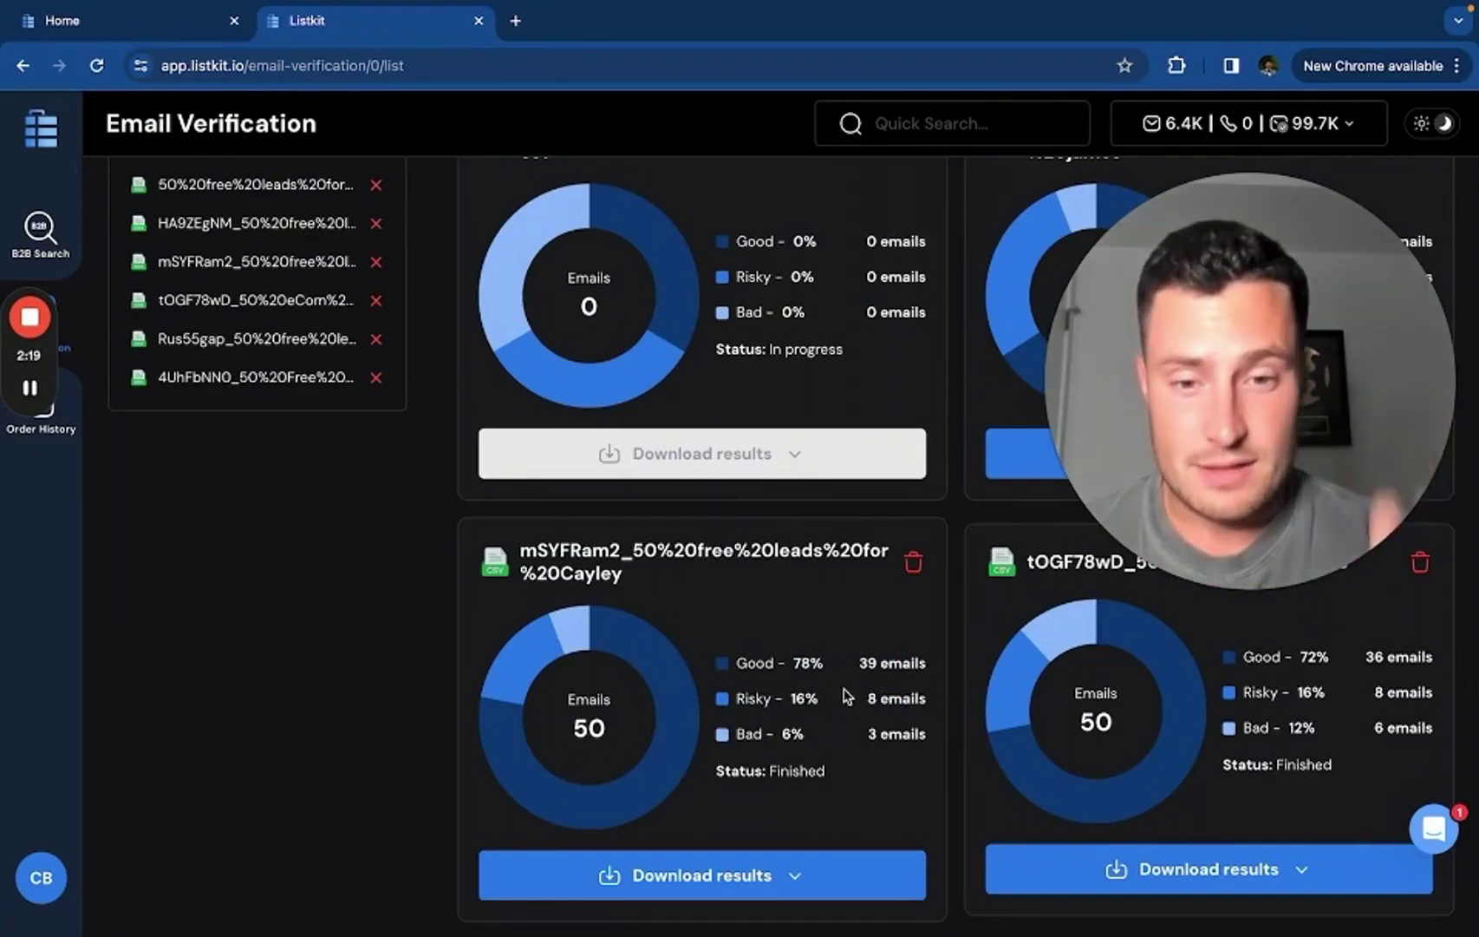
{"action": "scroll", "coordinate": [765, 798], "scroll_direction": "down", "scroll_amount": 1}
{"action": "scroll", "coordinate": [765, 800], "scroll_direction": "down", "scroll_amount": 2}
{"action": "left_click", "coordinate": [637, 682]}
{"action": "scroll", "coordinate": [636, 855], "scroll_direction": "down", "scroll_amount": 2}
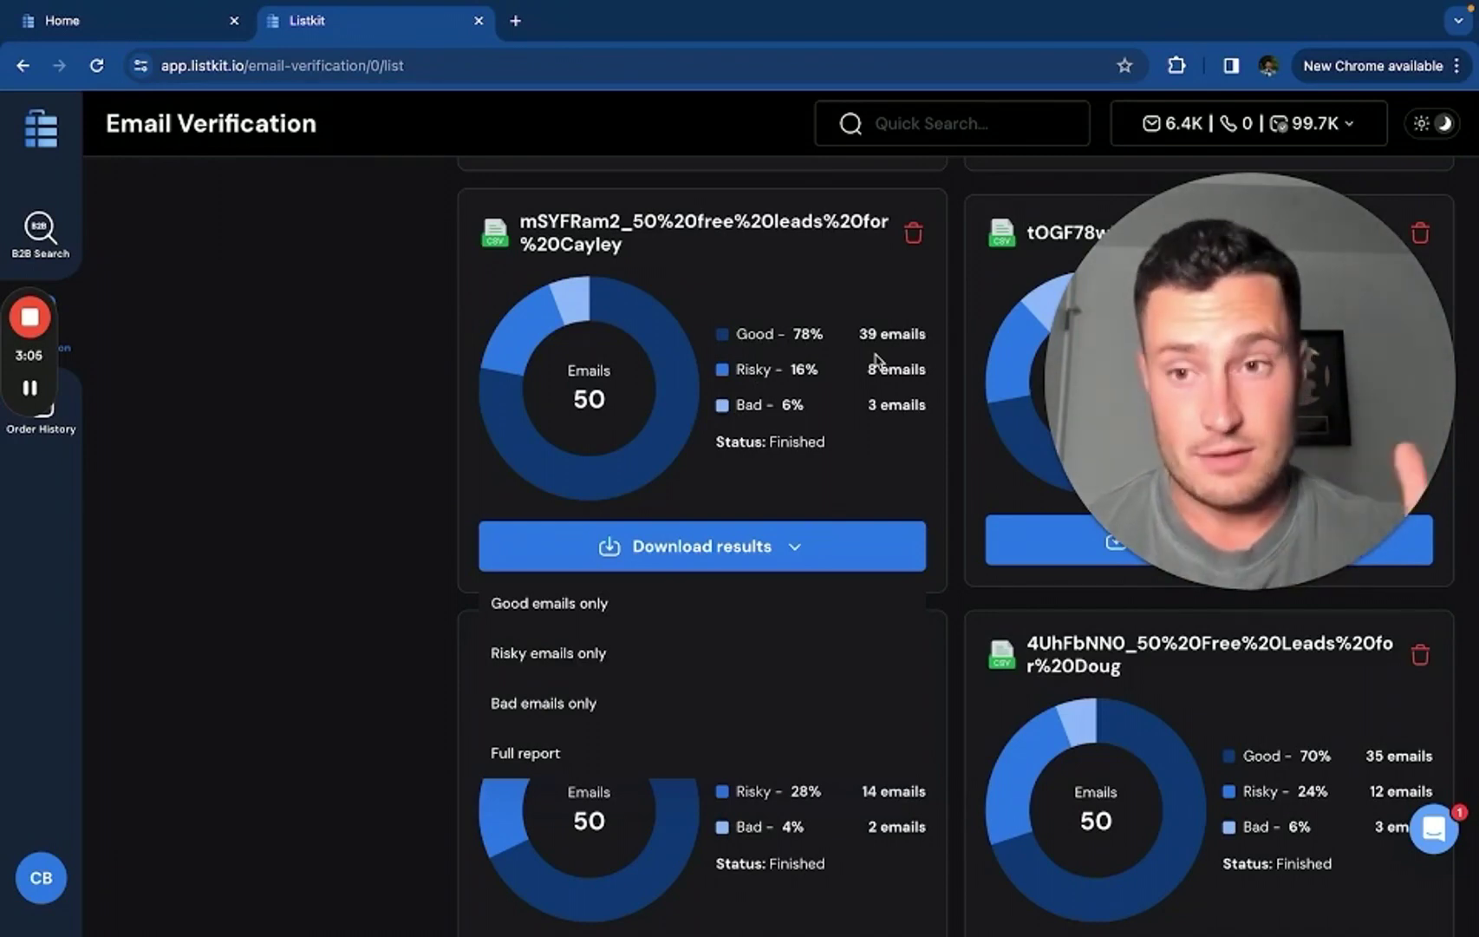
Leave B2B Search for Email Verification, where the 50 free leads CSV shows in progress.
{"action": "left_click", "coordinate": [39, 230]}
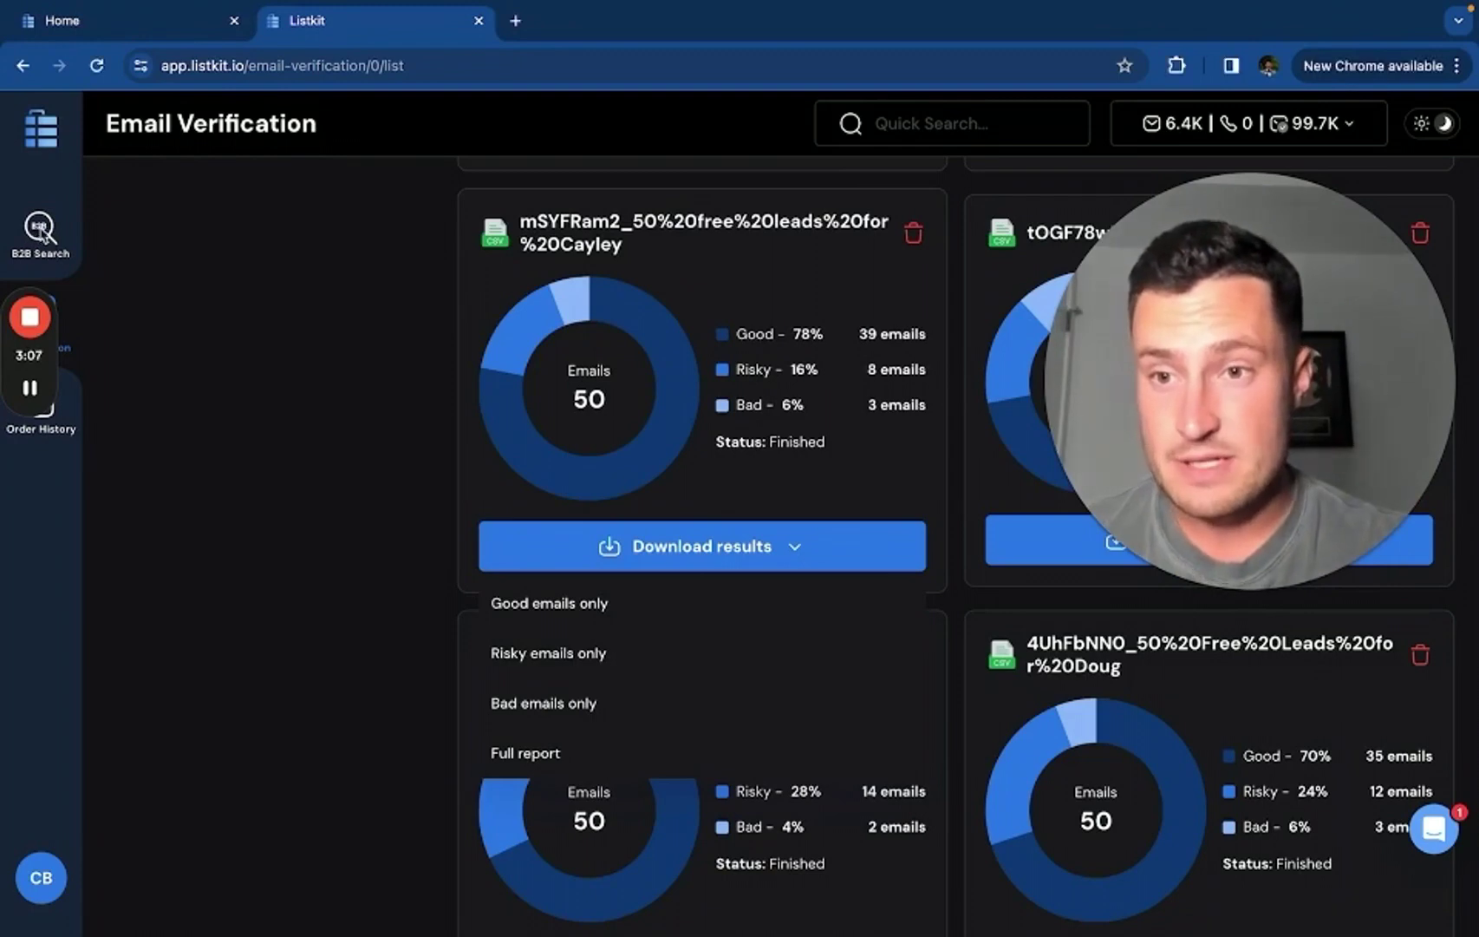
{"action": "left_click", "coordinate": [39, 230]}
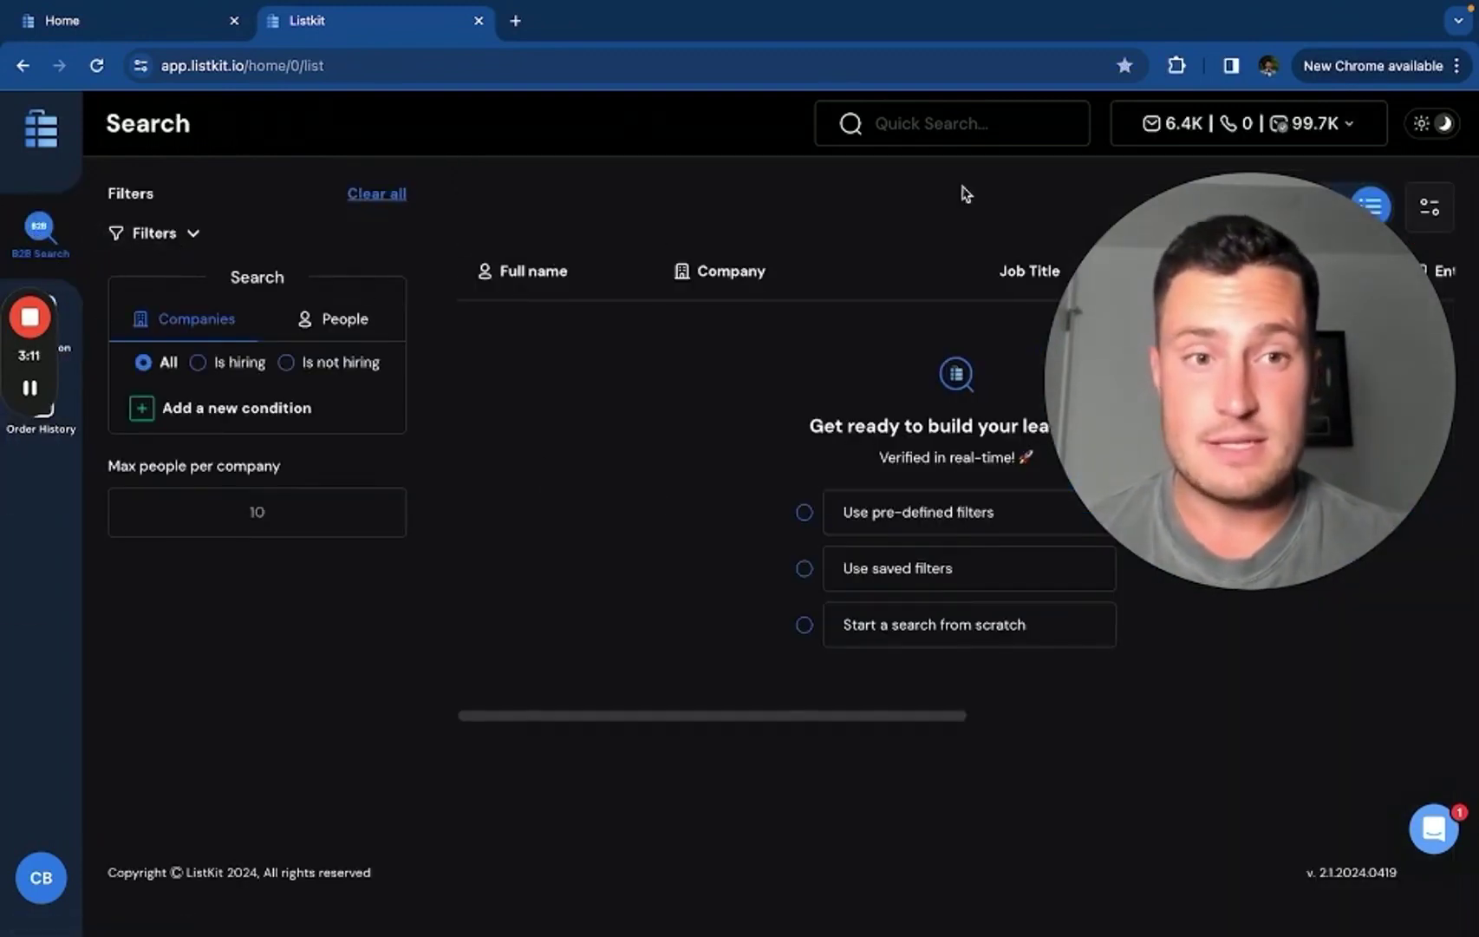
{"action": "left_click", "coordinate": [75, 330]}
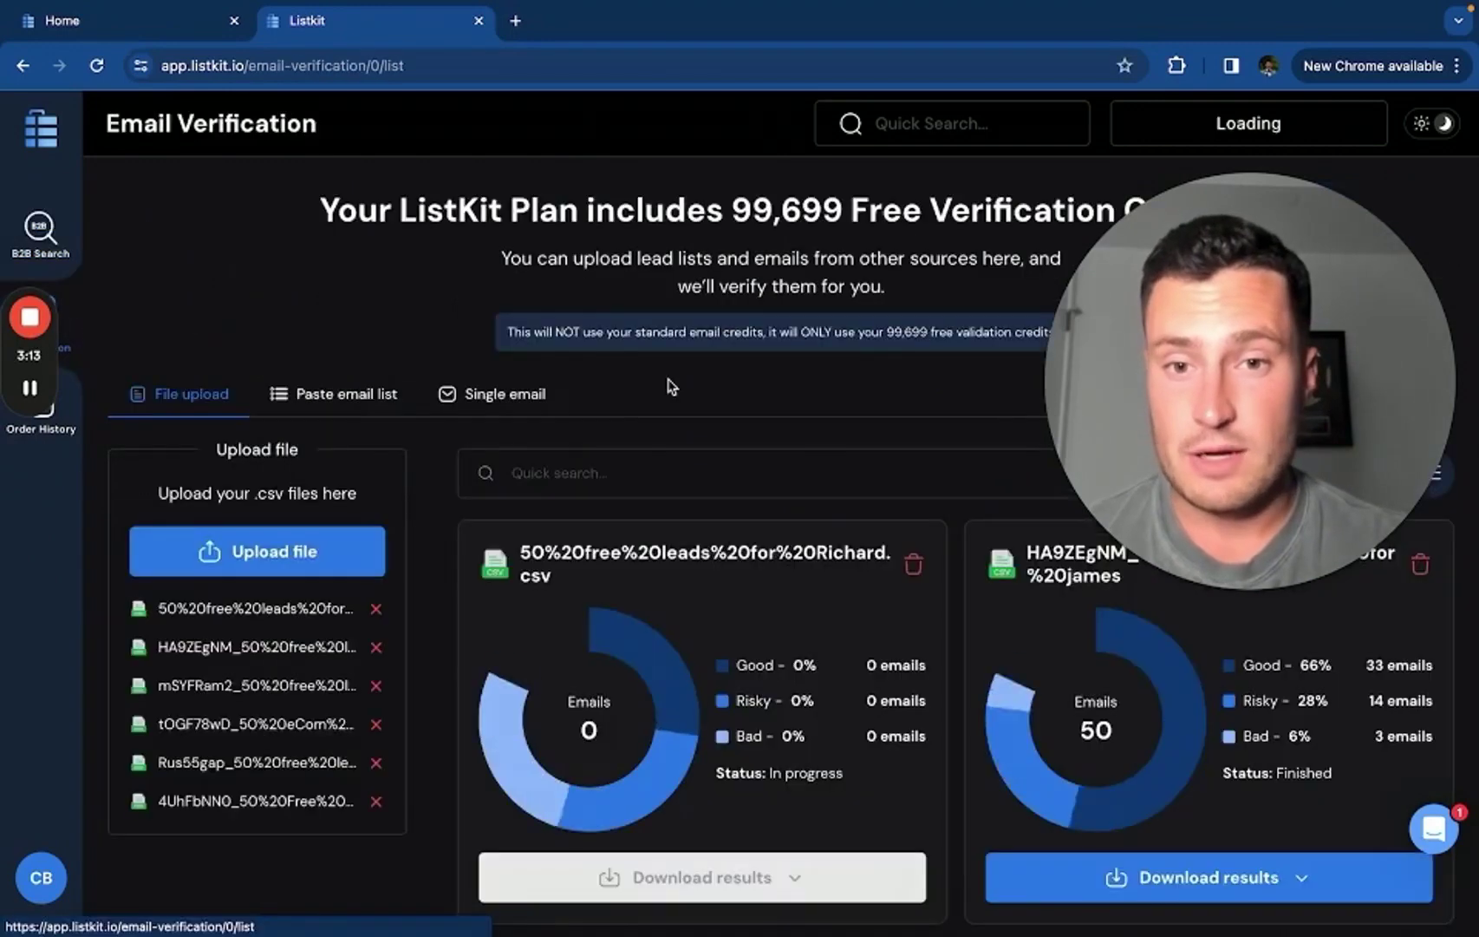
{"action": "left_click_drag", "start_coordinate": [1268, 406], "coordinate": [1269, 620]}
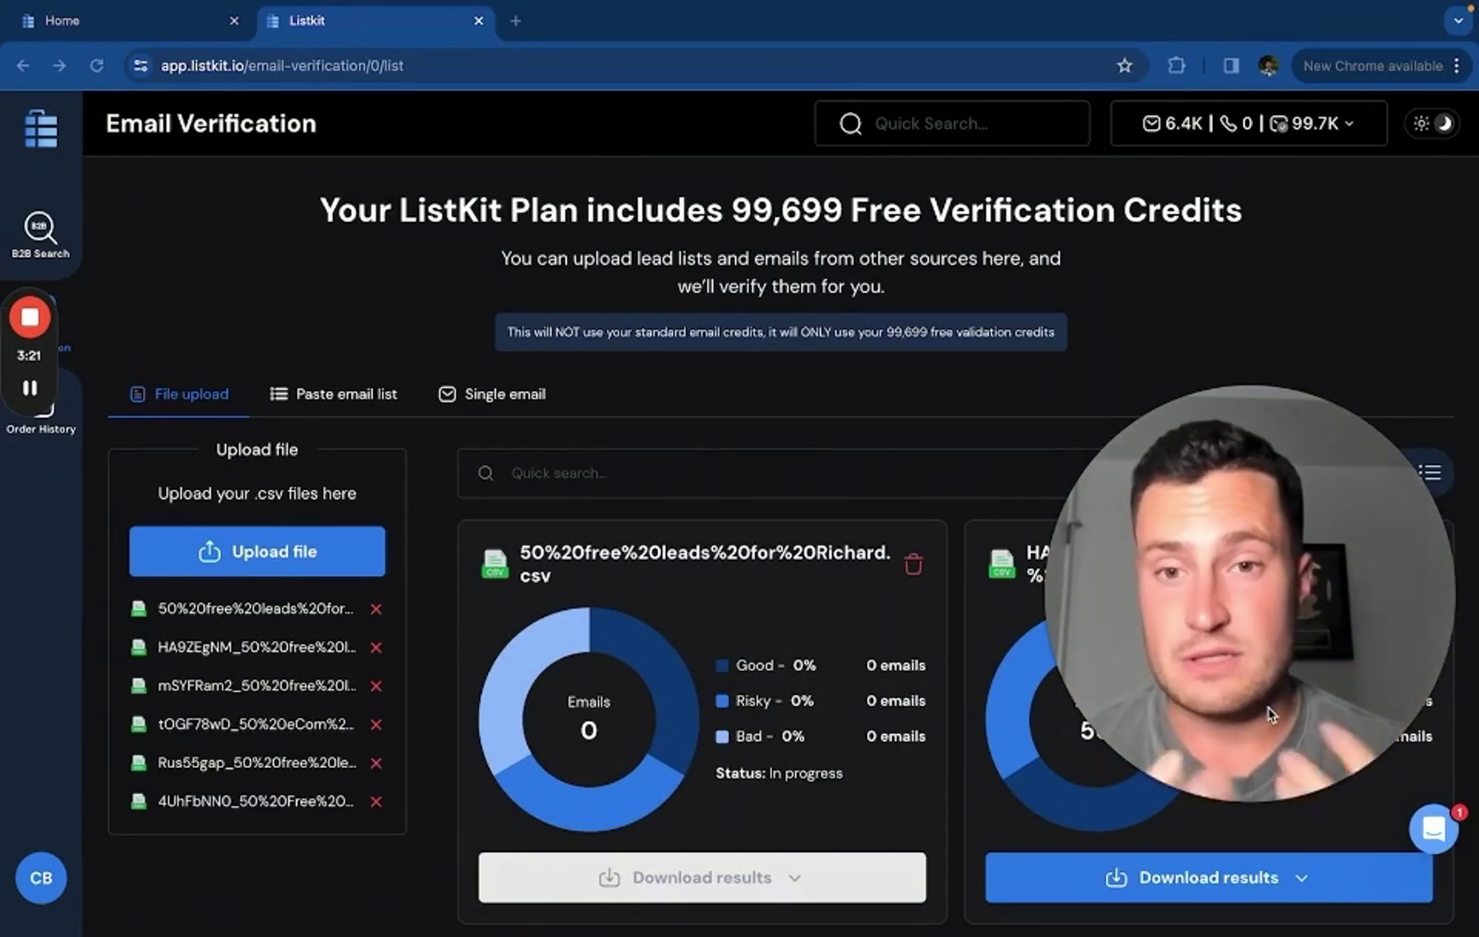
{"action": "left_click", "coordinate": [733, 221]}
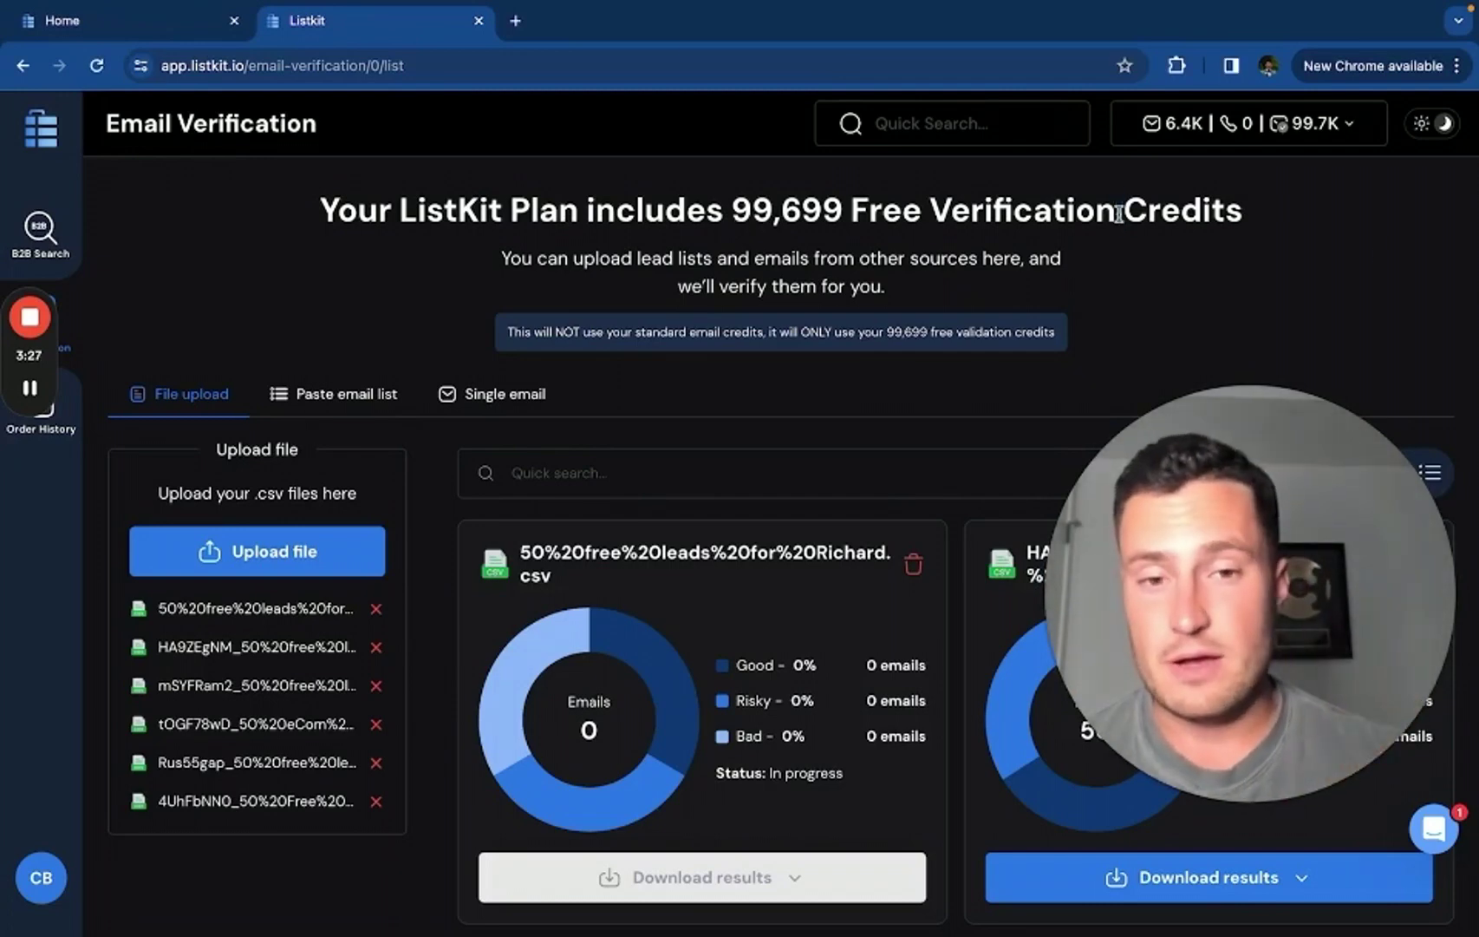
Reload the page and download the Good emails only report for the mSYFRam2 list.
{"action": "left_click", "coordinate": [97, 66]}
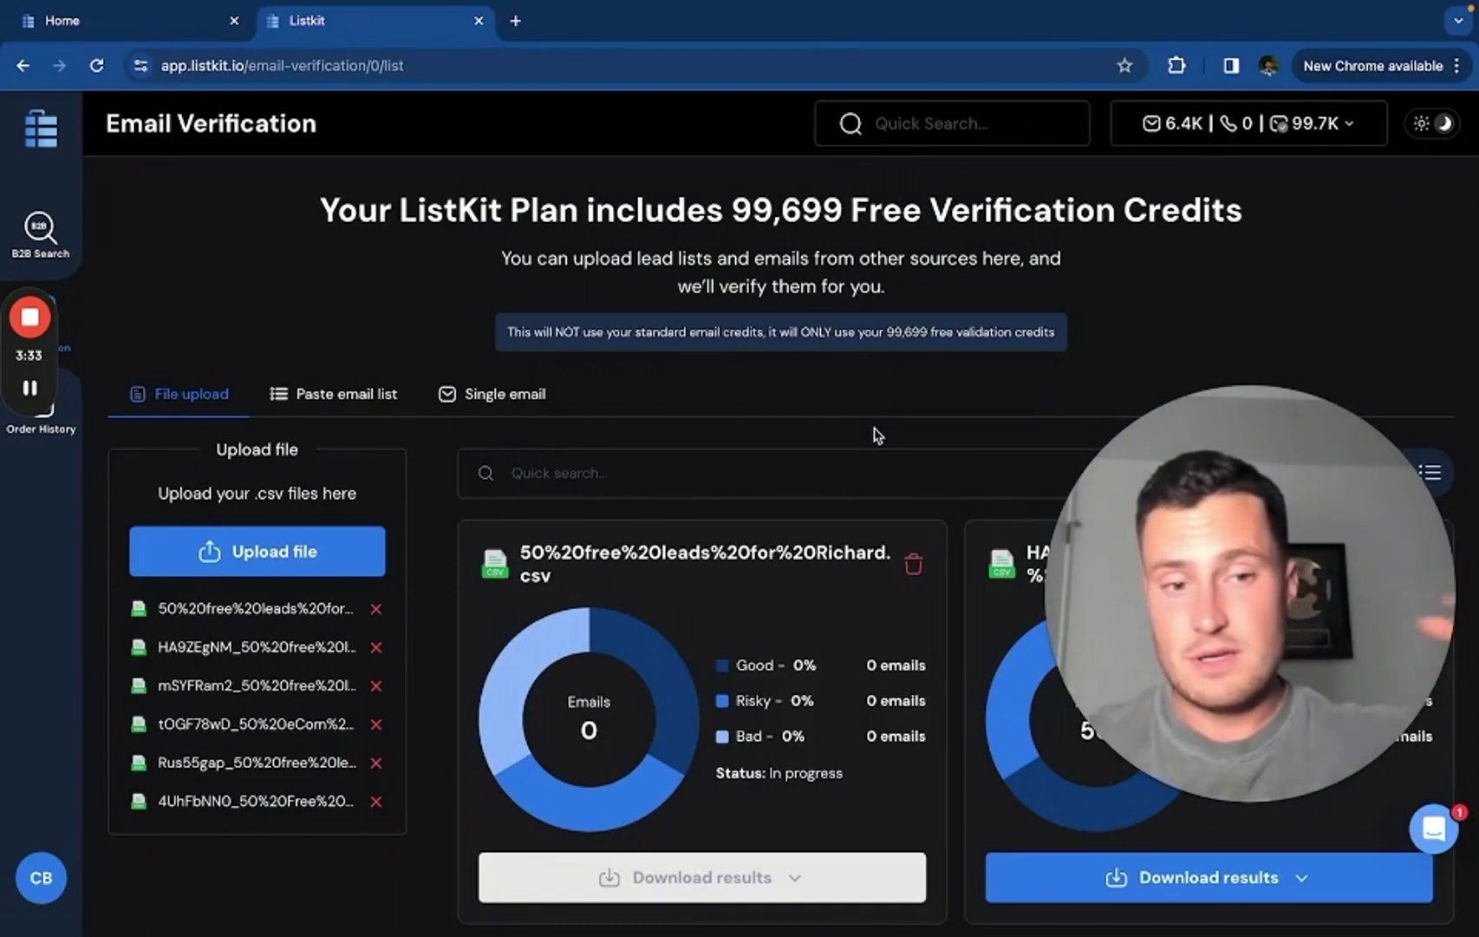
{"action": "scroll", "coordinate": [884, 555], "scroll_direction": "down", "scroll_amount": 4}
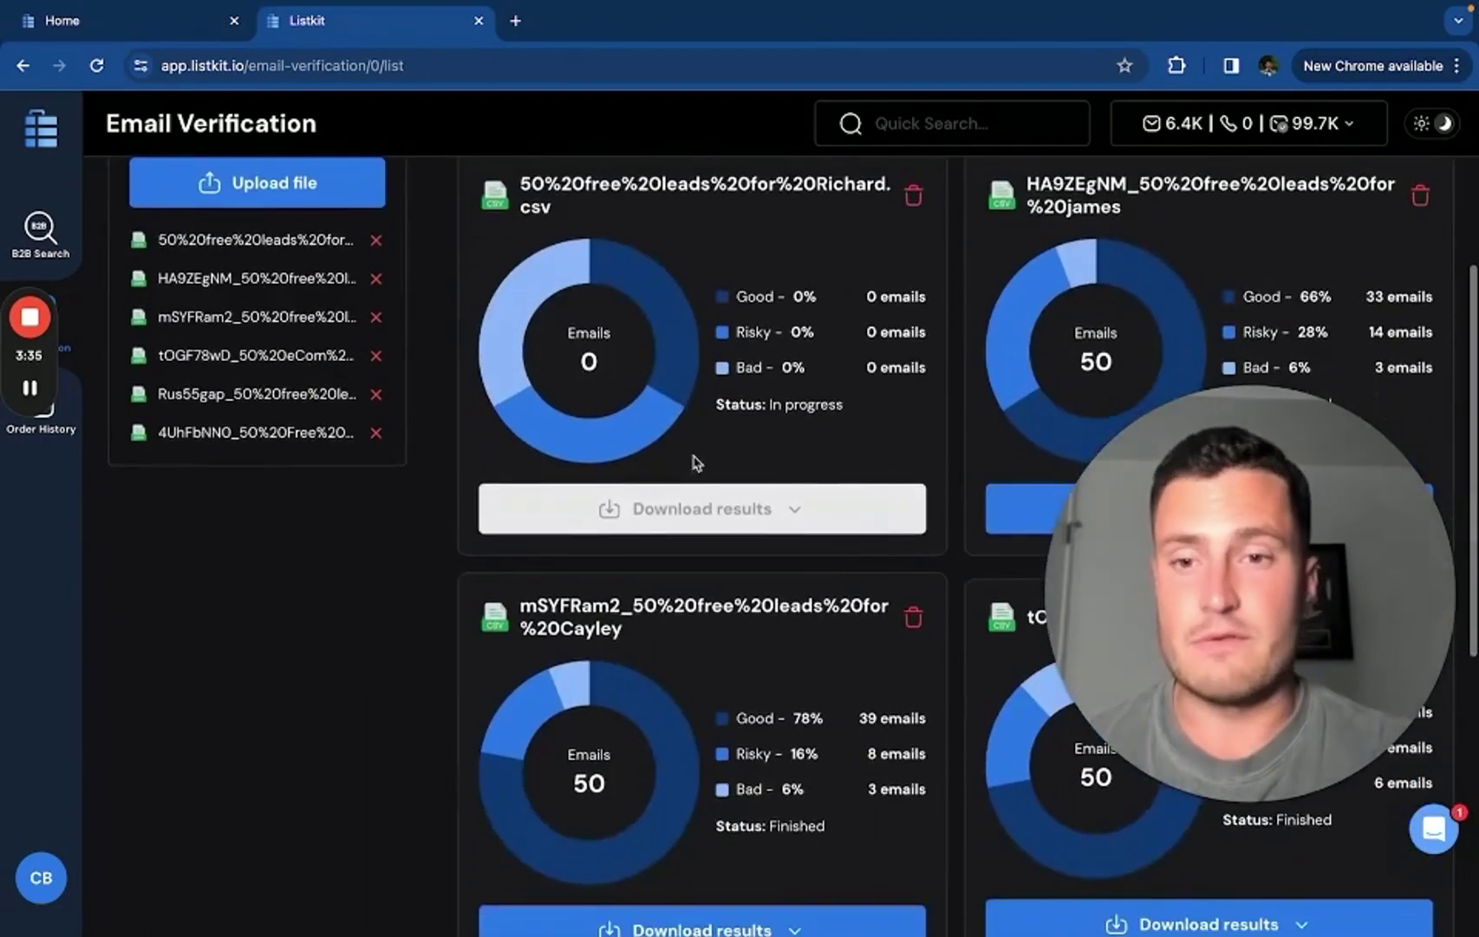
{"action": "scroll", "coordinate": [685, 442], "scroll_direction": "down", "scroll_amount": 2}
{"action": "left_click", "coordinate": [659, 733]}
{"action": "left_click", "coordinate": [592, 787]}
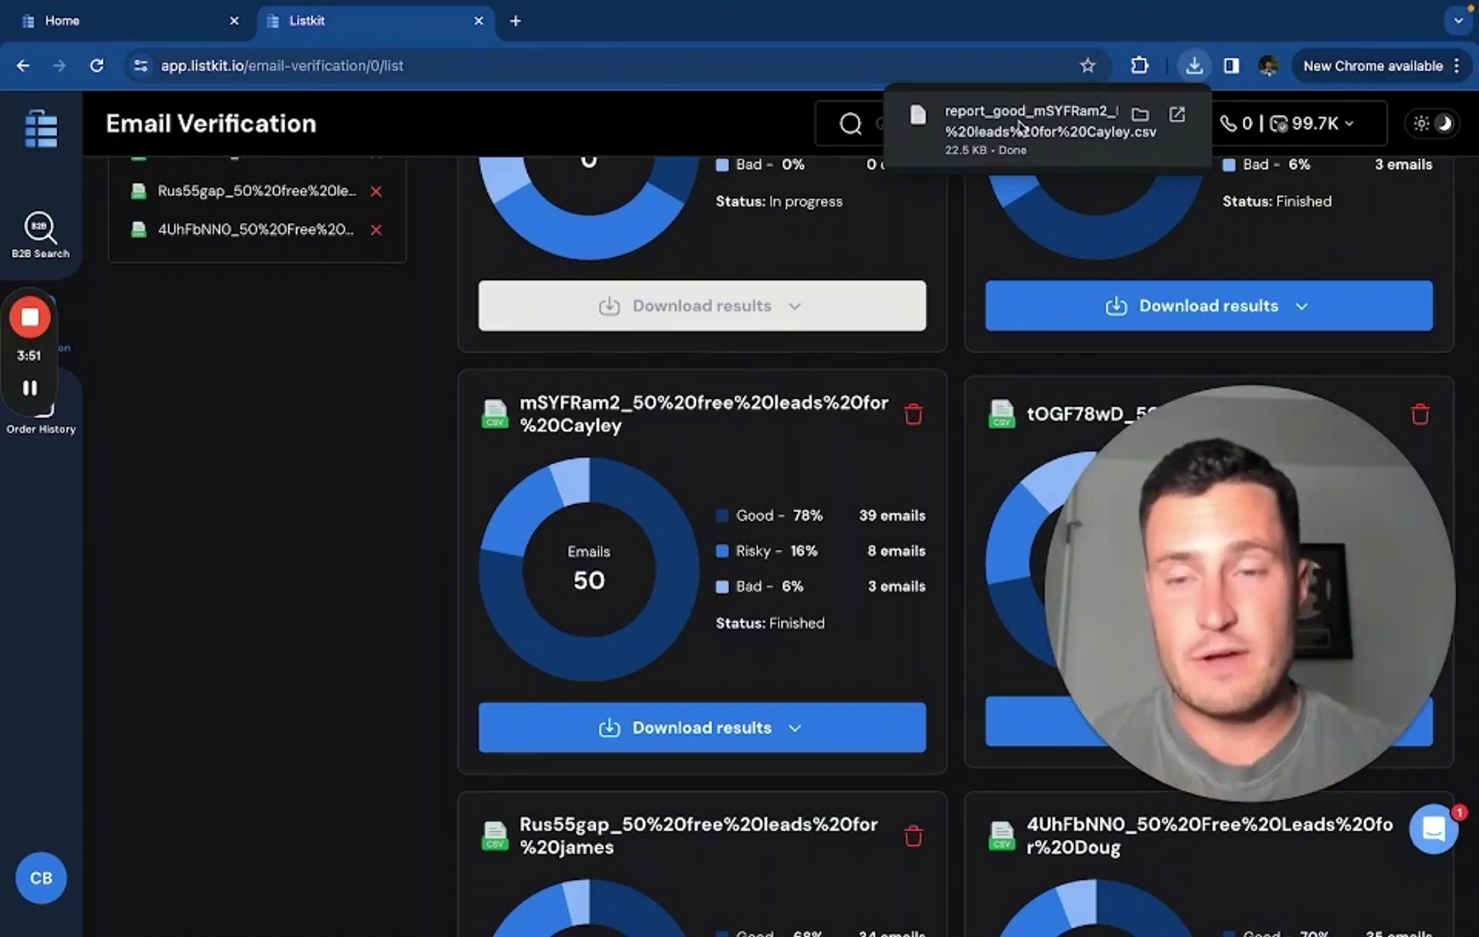
{"action": "scroll", "coordinate": [555, 403], "scroll_direction": "up", "scroll_amount": 7}
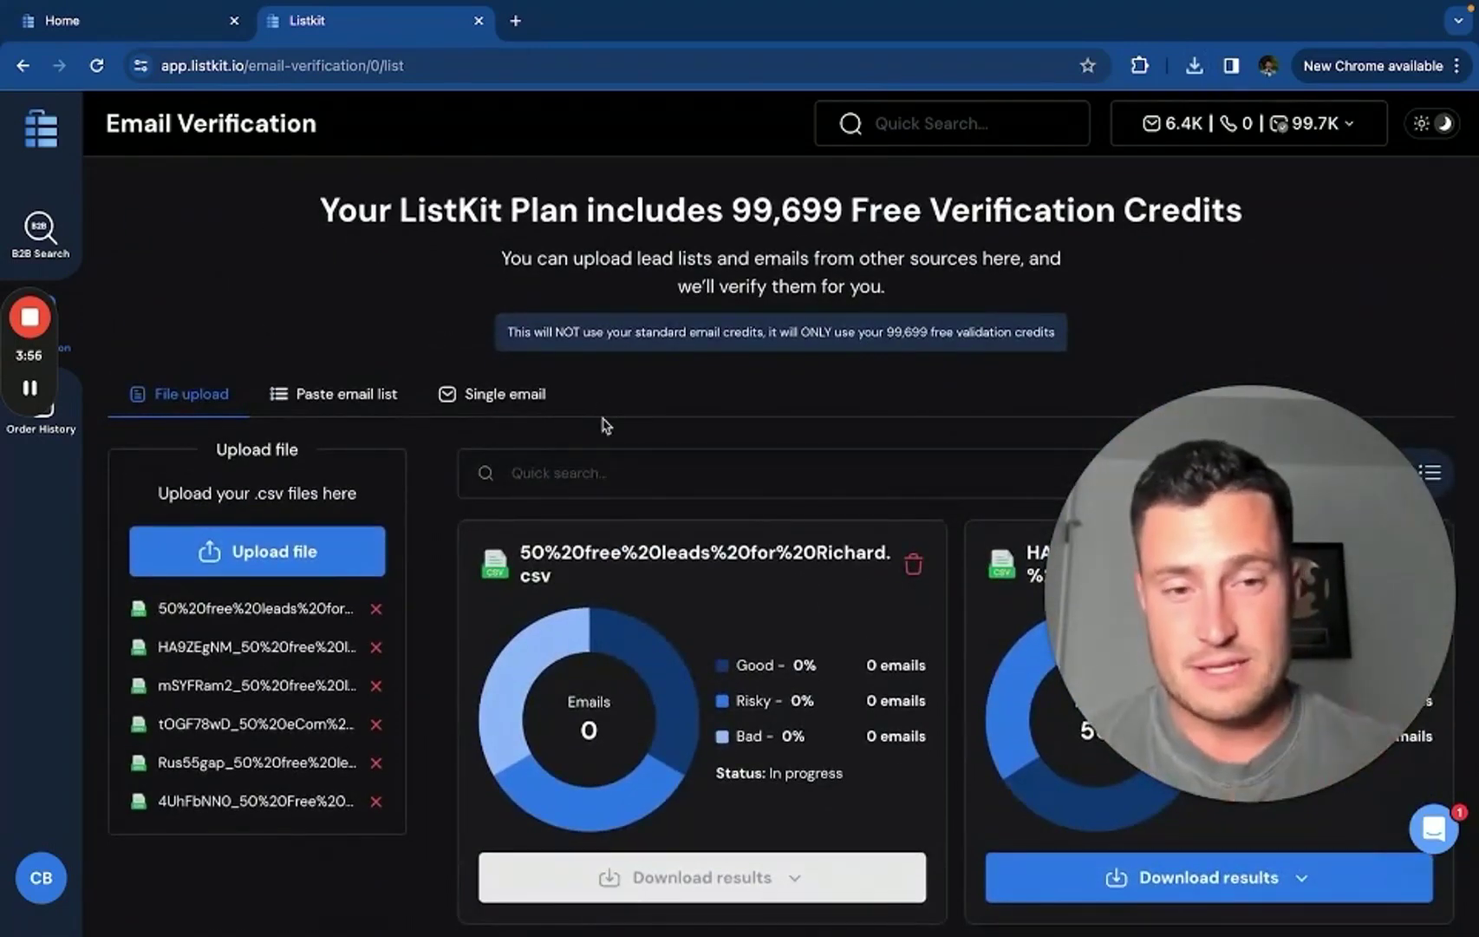
{"action": "scroll", "coordinate": [841, 516], "scroll_direction": "down", "scroll_amount": 7}
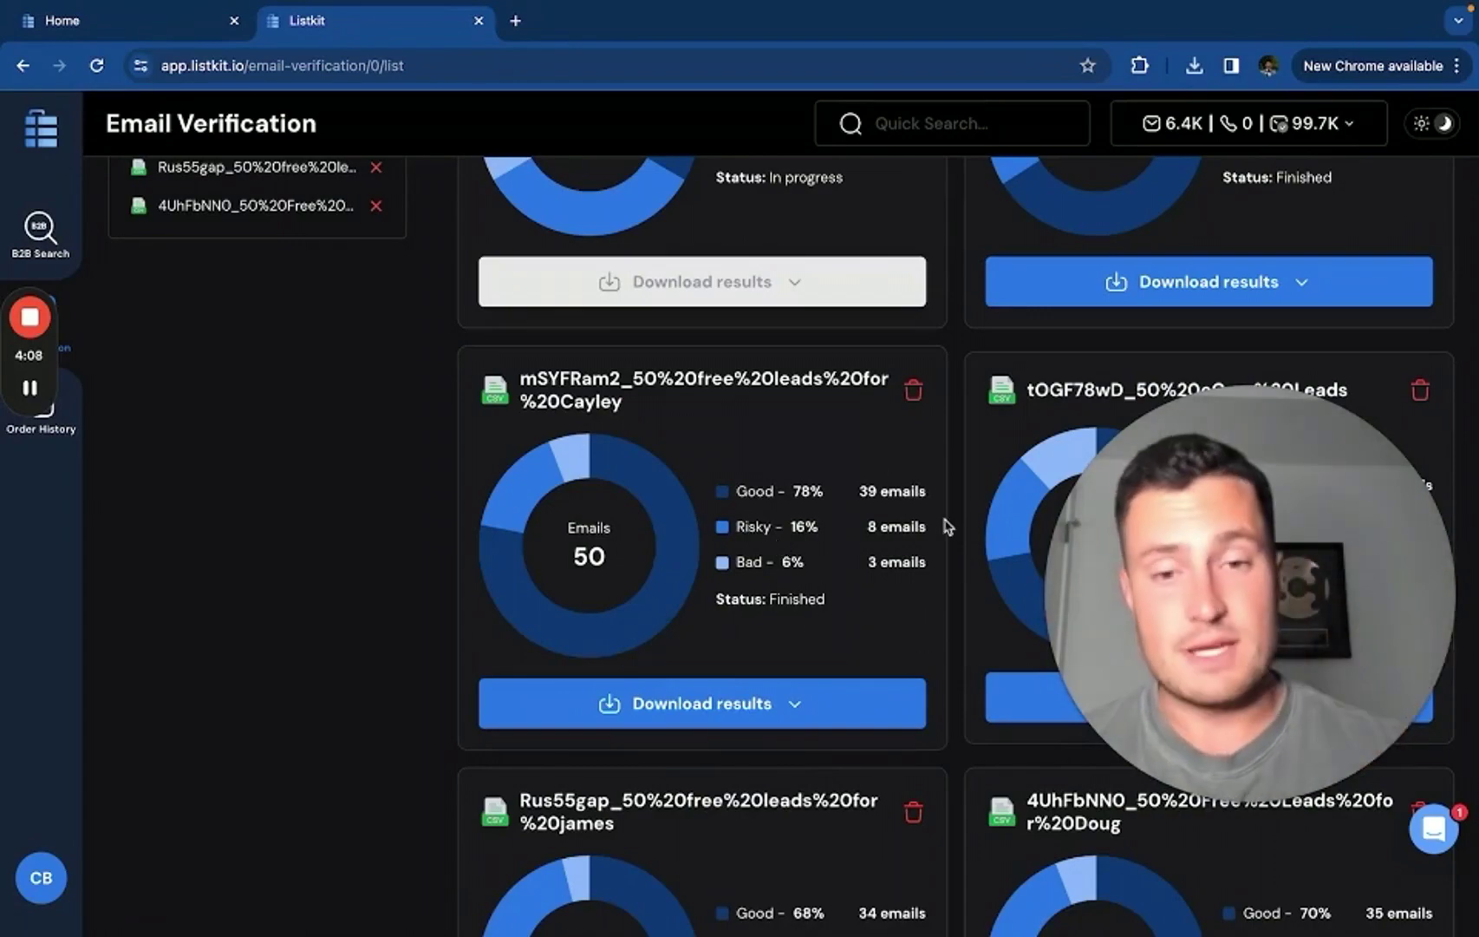
{"action": "scroll", "coordinate": [909, 473], "scroll_direction": "up", "scroll_amount": 7}
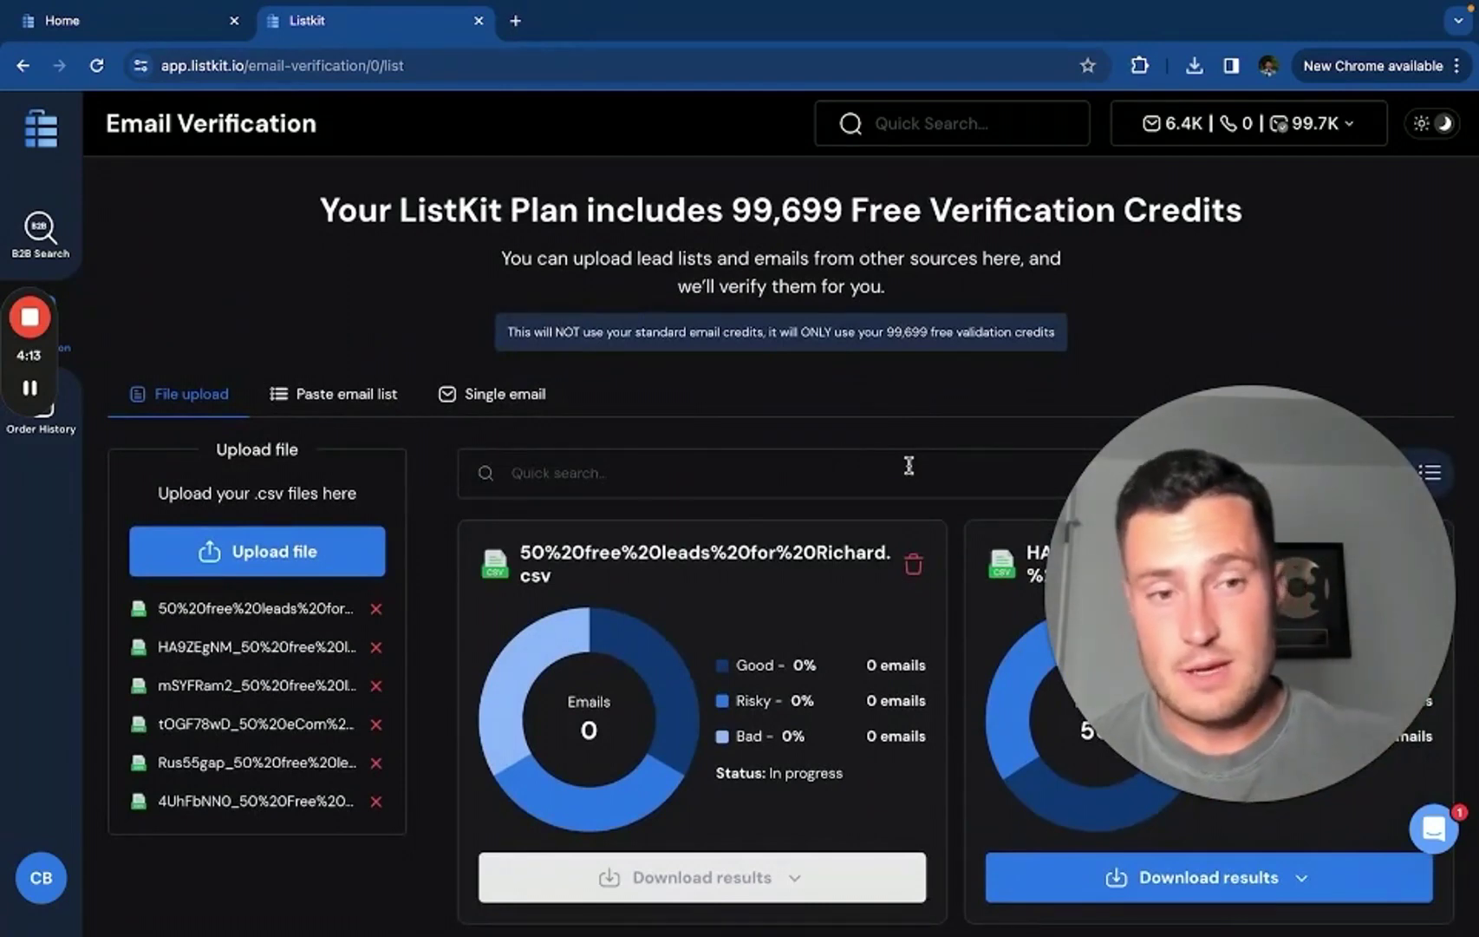
{"action": "left_click_drag", "start_coordinate": [1211, 499], "coordinate": [1211, 350]}
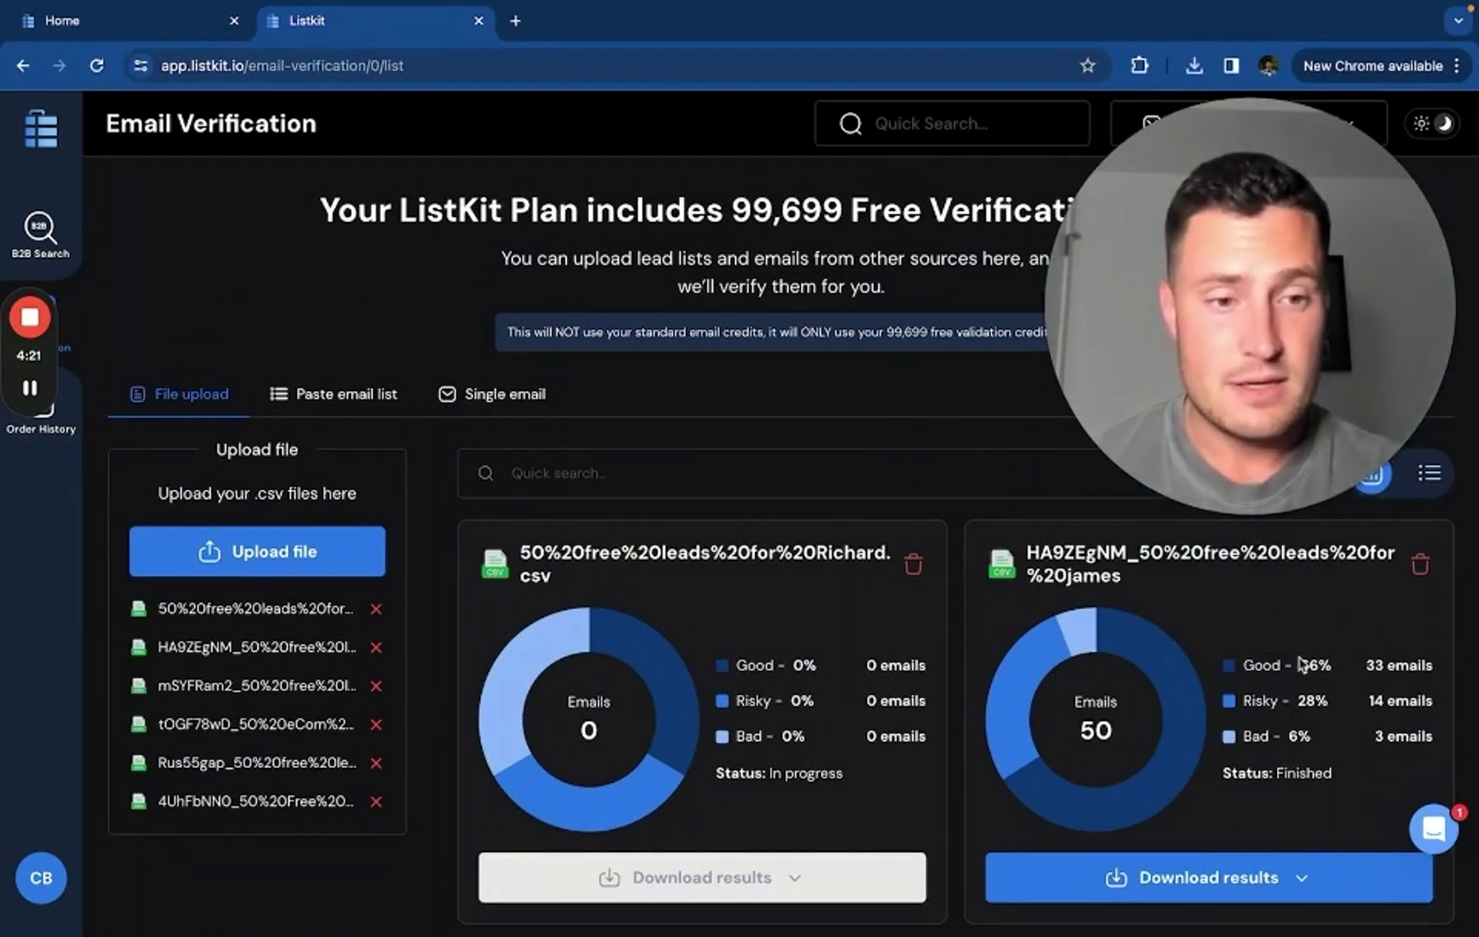
{"action": "scroll", "coordinate": [1296, 685], "scroll_direction": "down", "scroll_amount": 1}
{"action": "scroll", "coordinate": [829, 556], "scroll_direction": "down", "scroll_amount": 3}
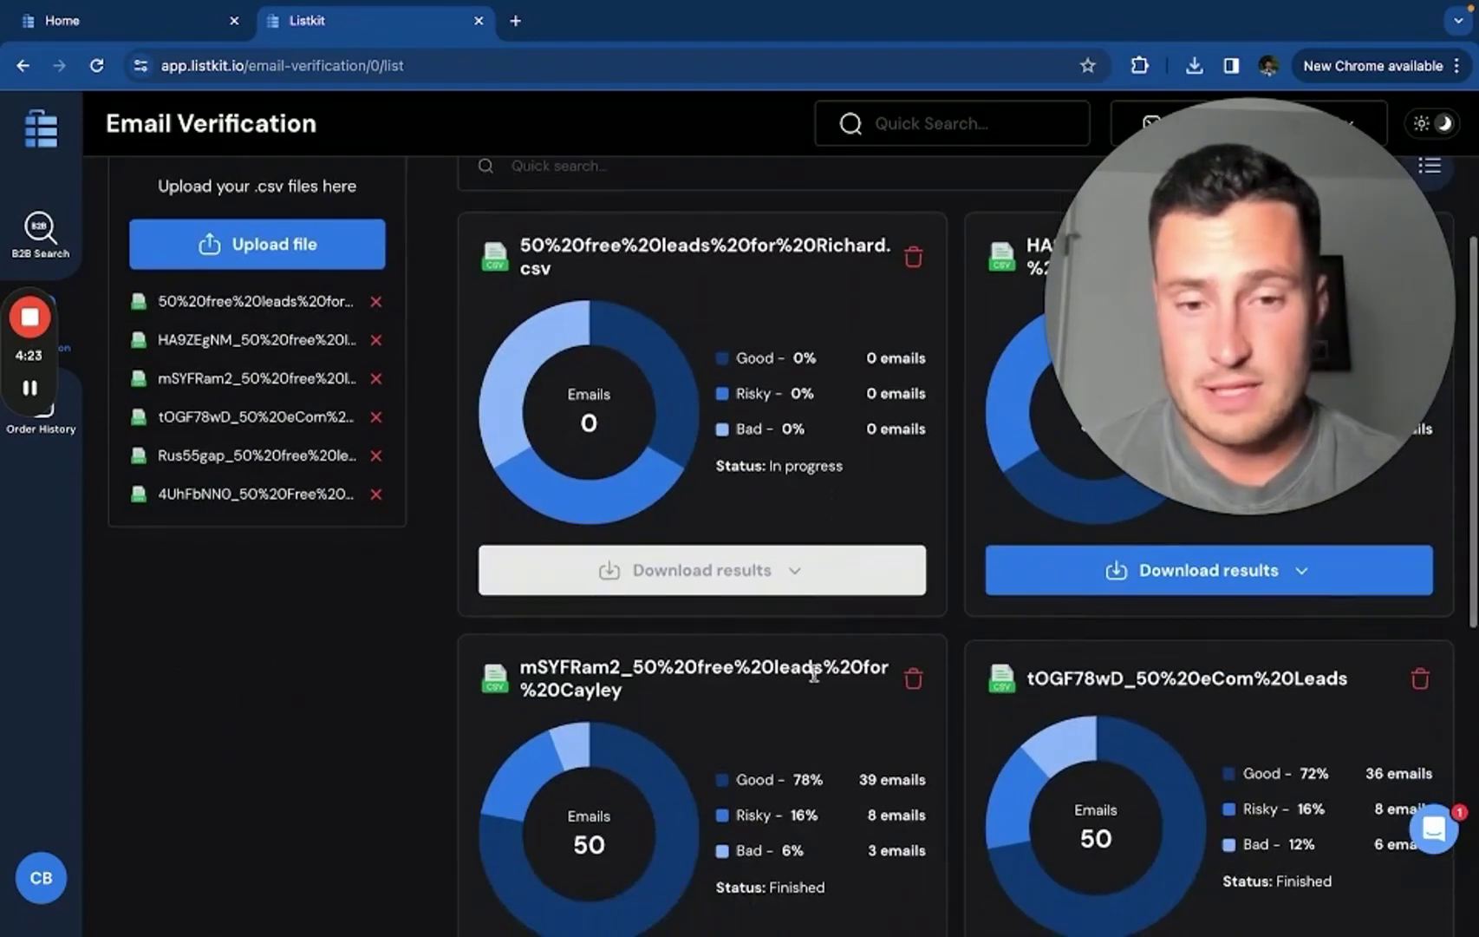
{"action": "scroll", "coordinate": [814, 674], "scroll_direction": "down", "scroll_amount": 3}
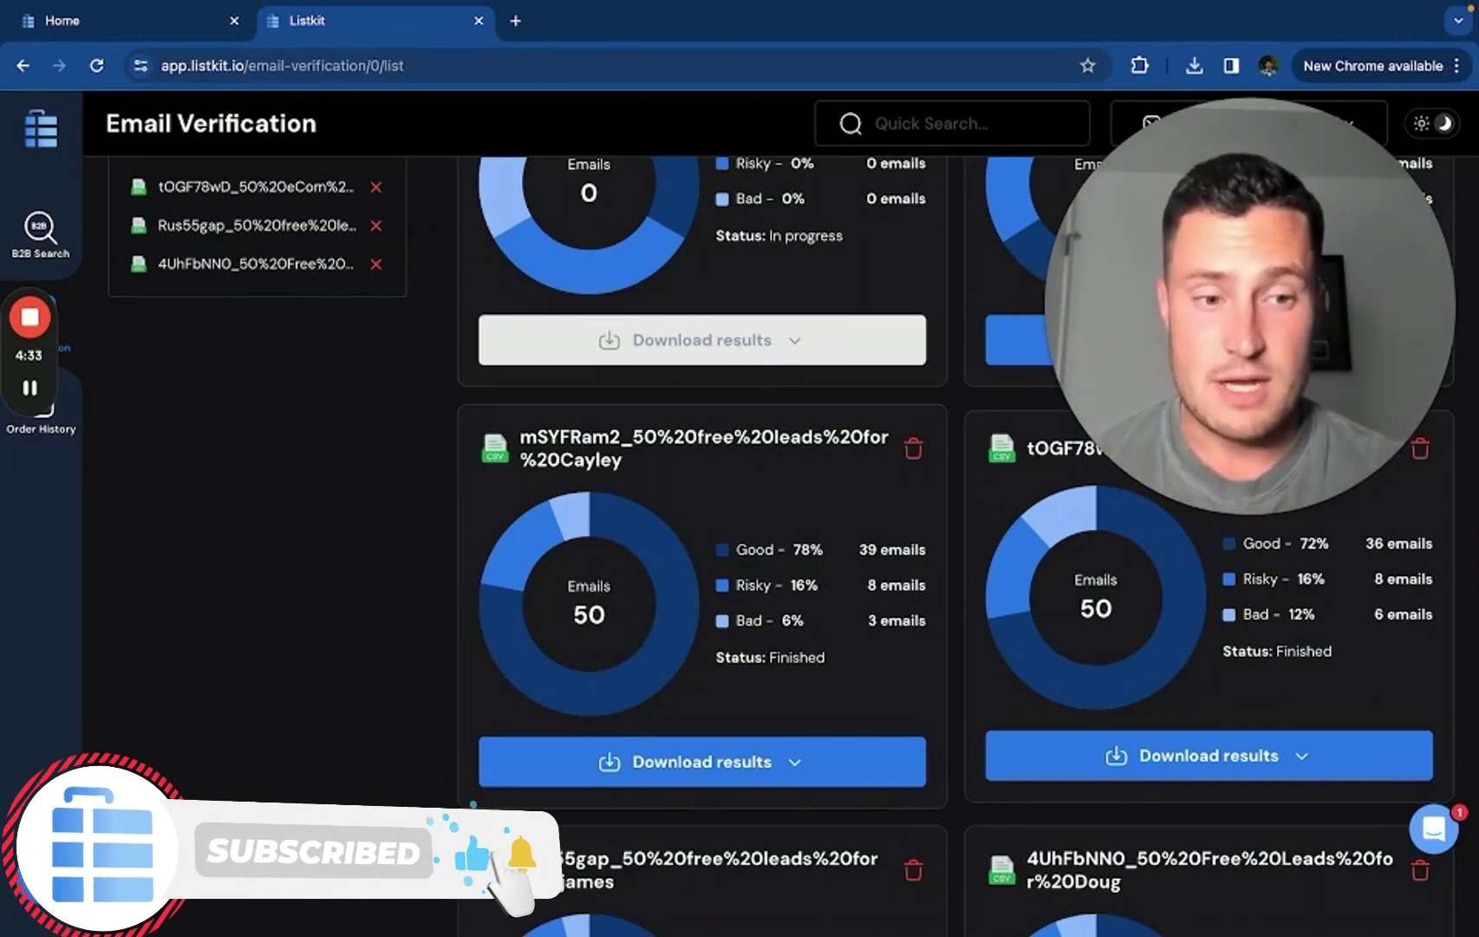
{"action": "left_click", "coordinate": [1434, 828]}
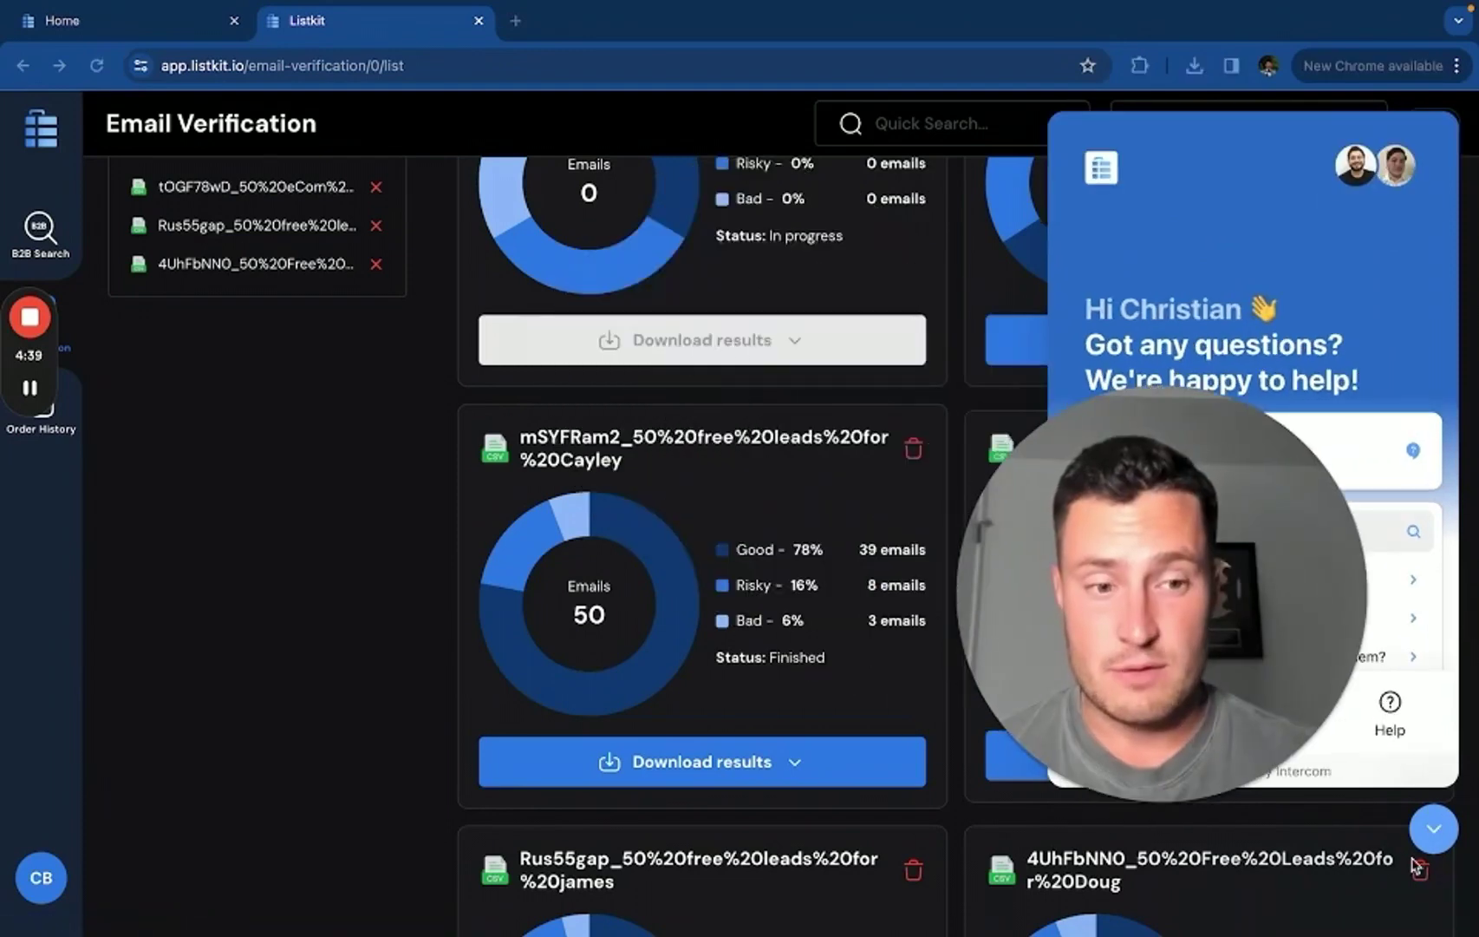
{"action": "left_click", "coordinate": [1434, 829]}
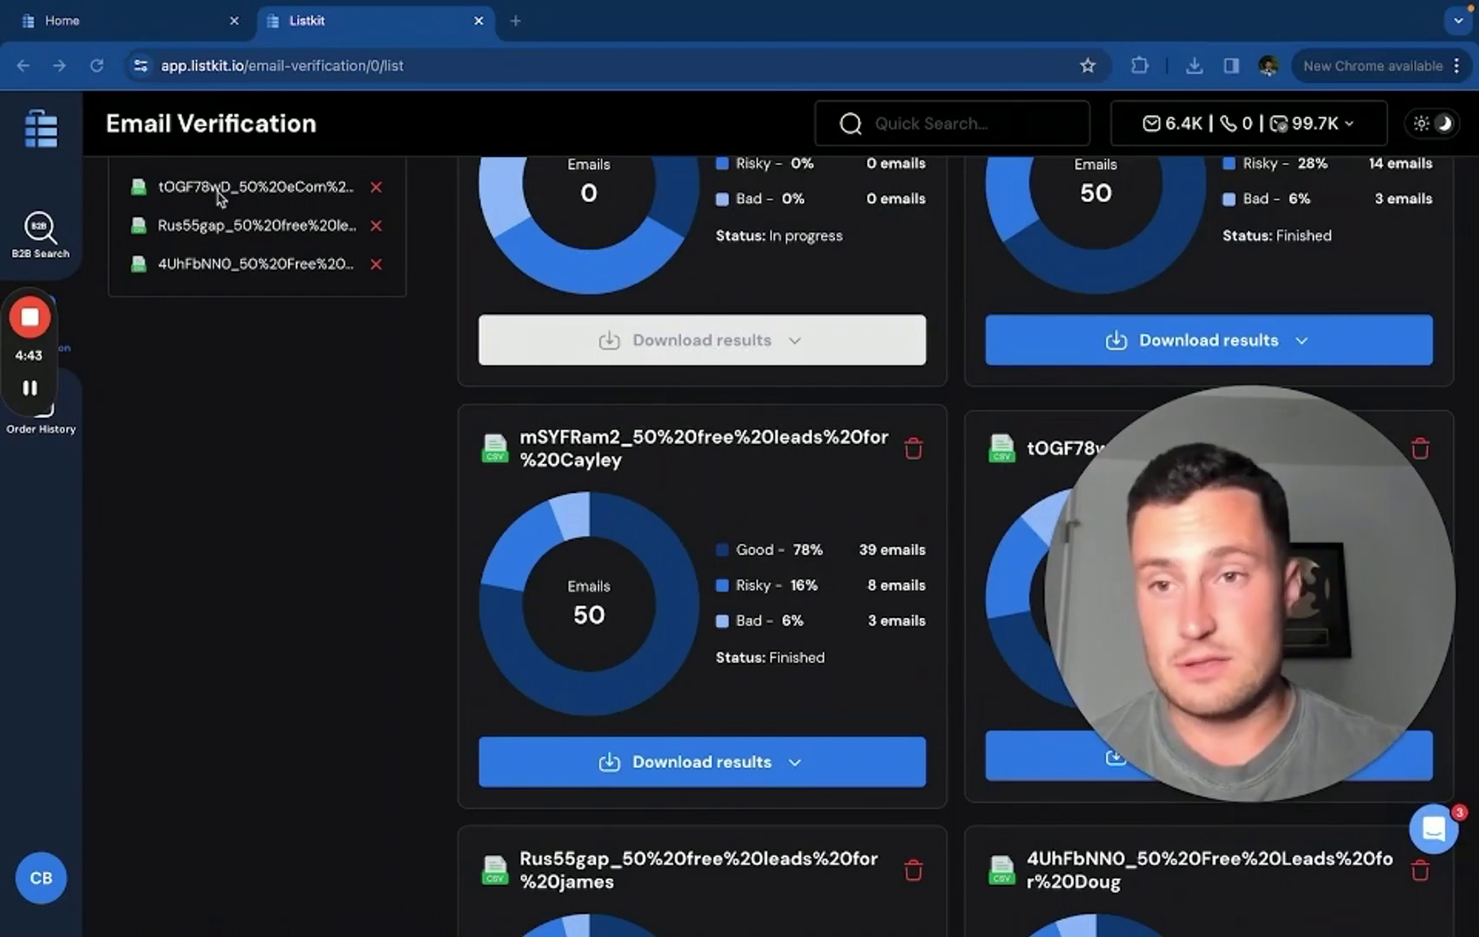
{"action": "left_click", "coordinate": [96, 65]}
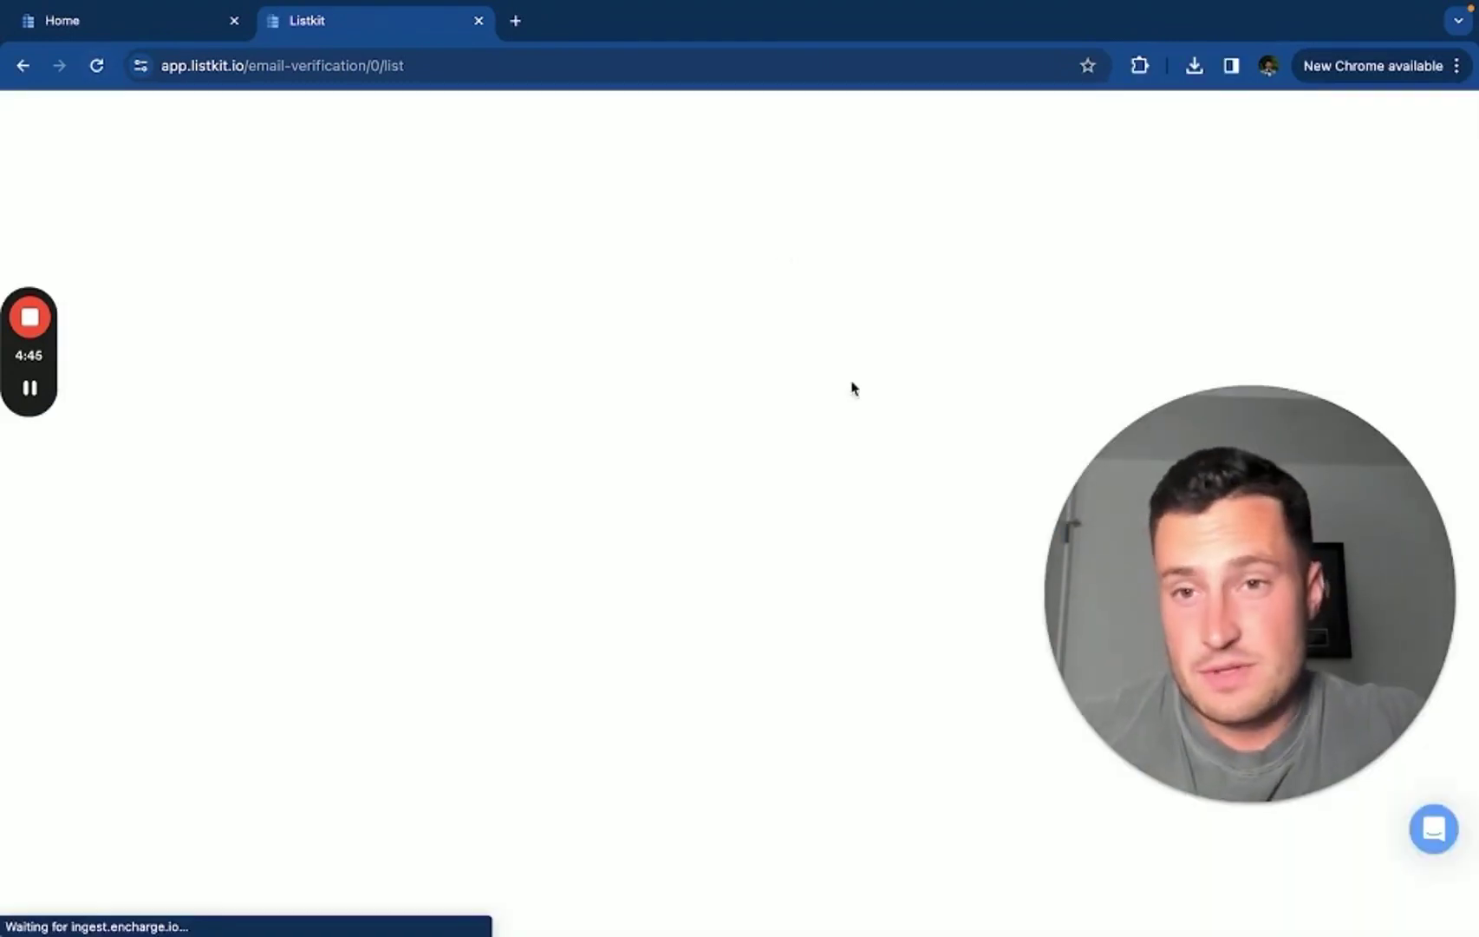
{"action": "scroll", "coordinate": [852, 433], "scroll_direction": "down", "scroll_amount": 1}
{"action": "scroll", "coordinate": [852, 466], "scroll_direction": "down", "scroll_amount": 2}
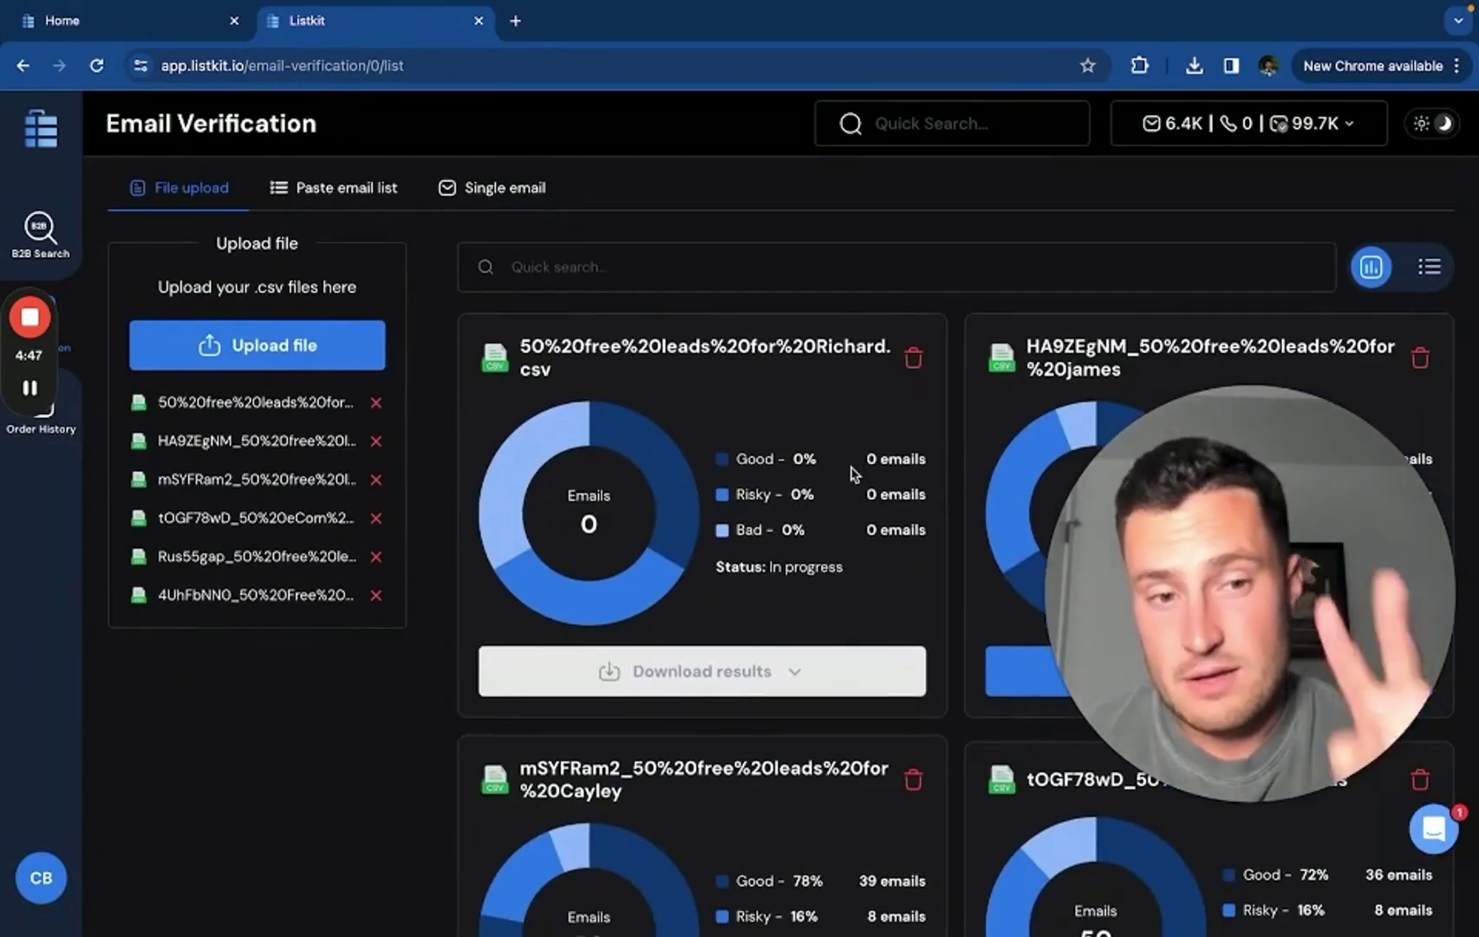